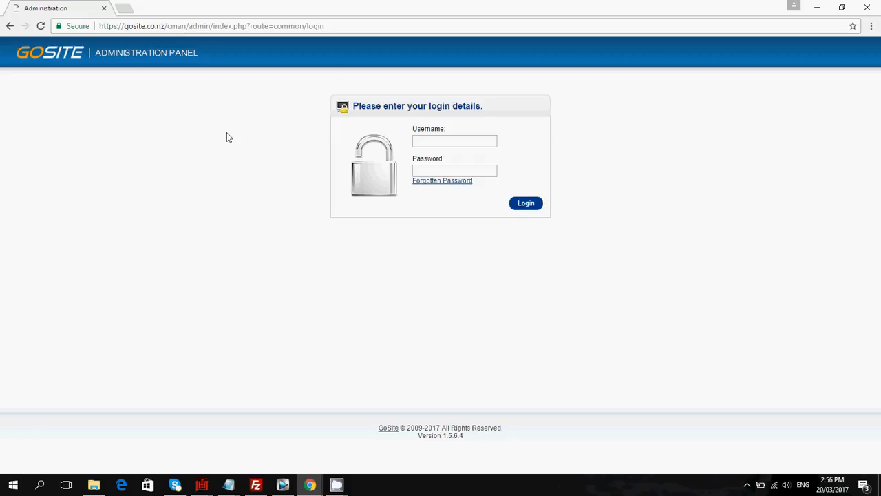
Log in to the administration panel with the manager's username and password.
click(442, 139)
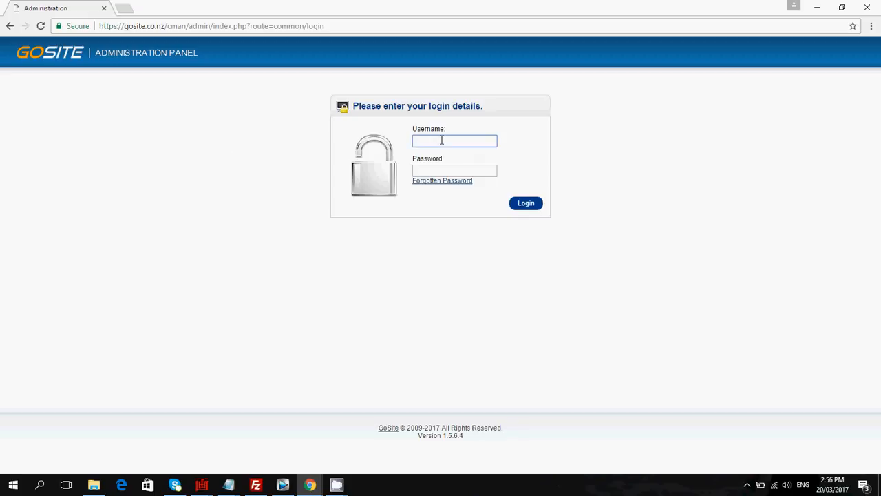
text(manage)
key(Tab)
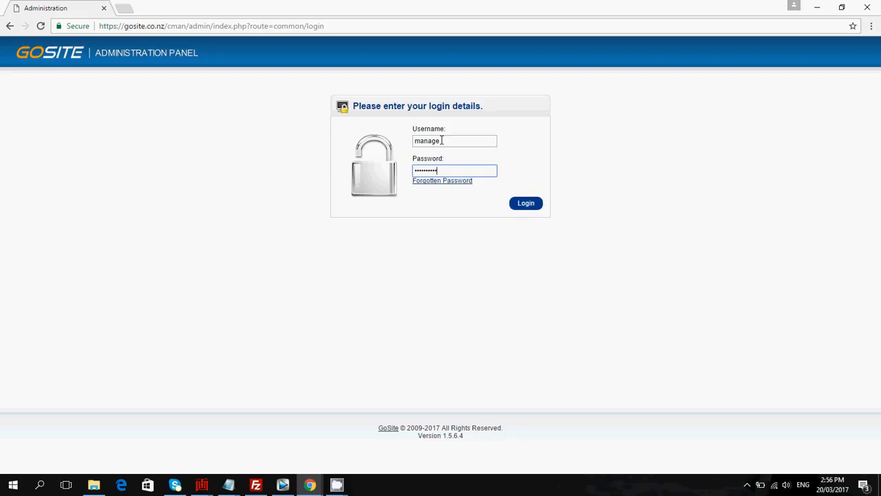
click(527, 201)
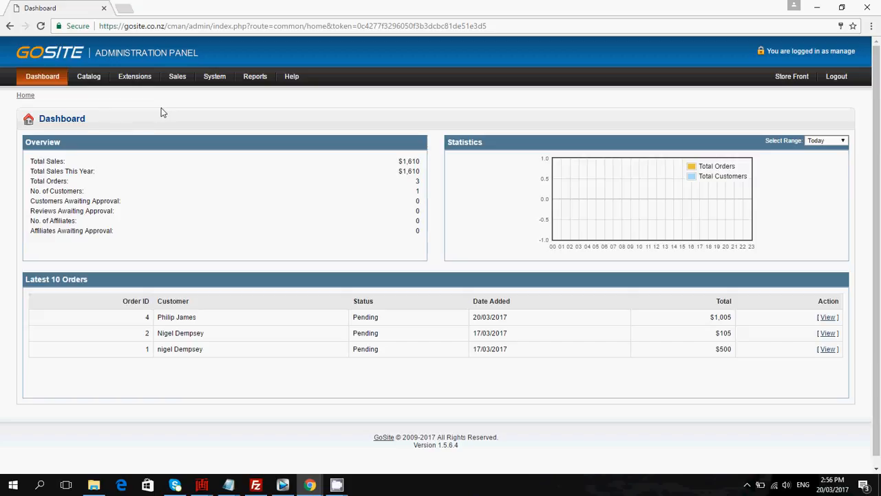
Open the catalogue's category list.
mouse_move(92, 80)
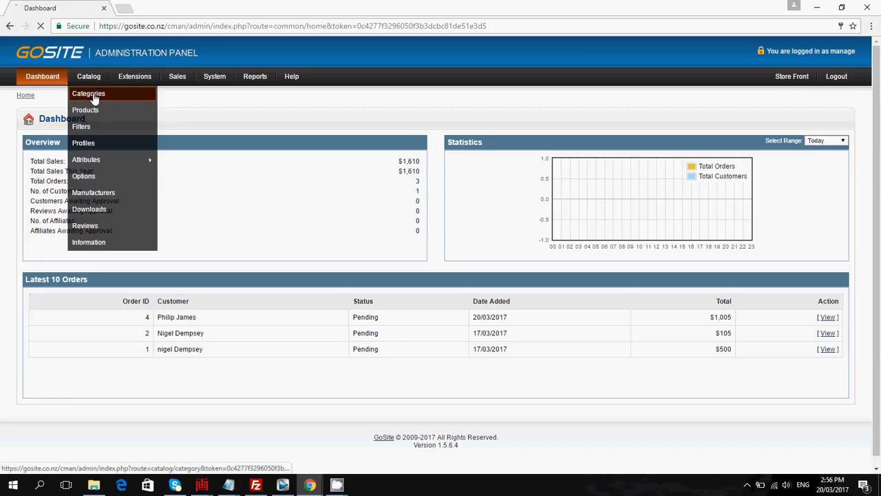
click(94, 99)
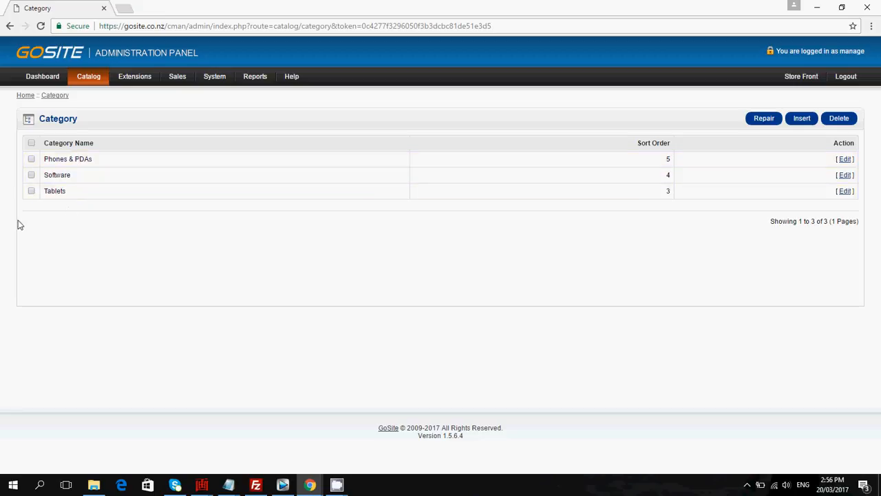
Open a new tab and go to the storefront at gosite.co.nz/cman.
click(126, 13)
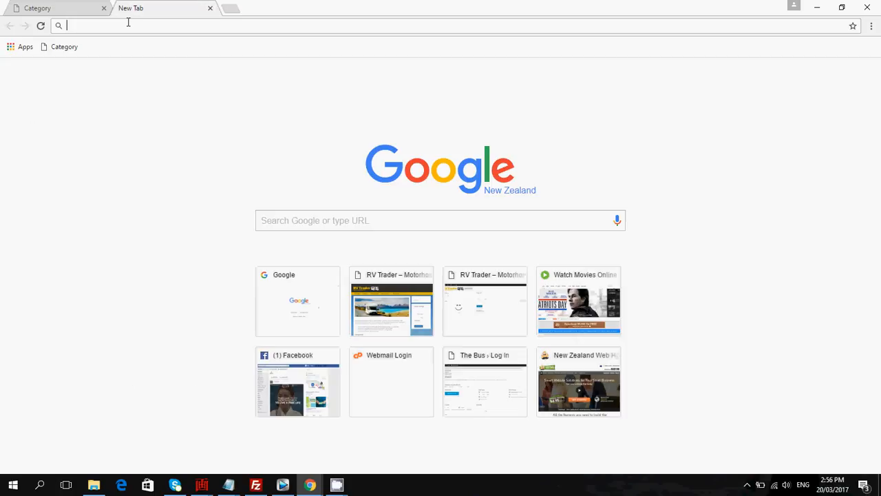
text(gosite)
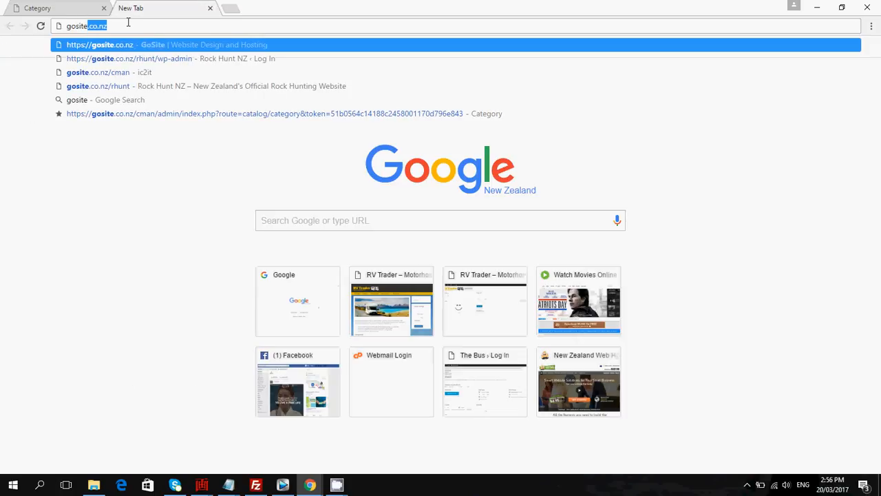
text(.co.nz/)
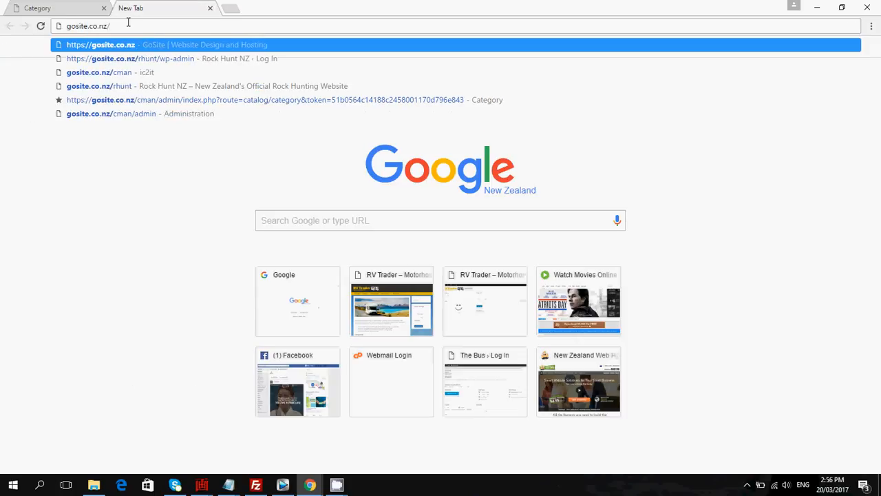
text(c)
key(Return)
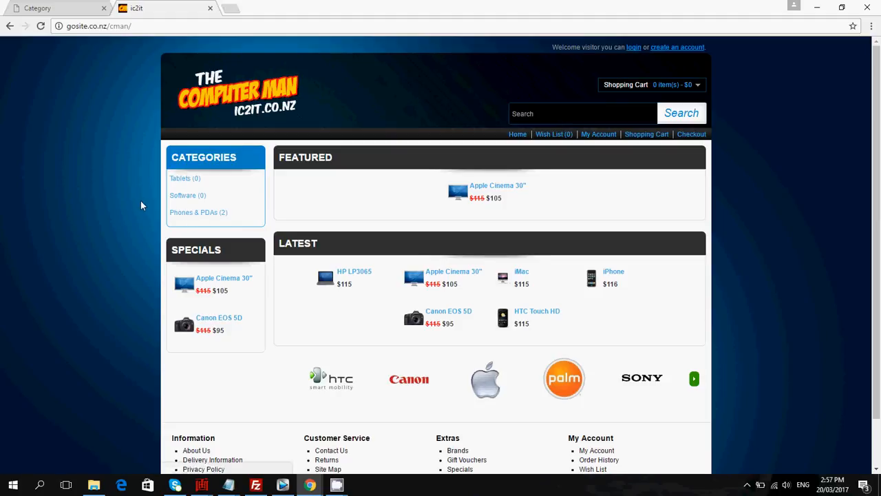
Return to the admin tab and insert a new category named Desktop Computers.
click(29, 8)
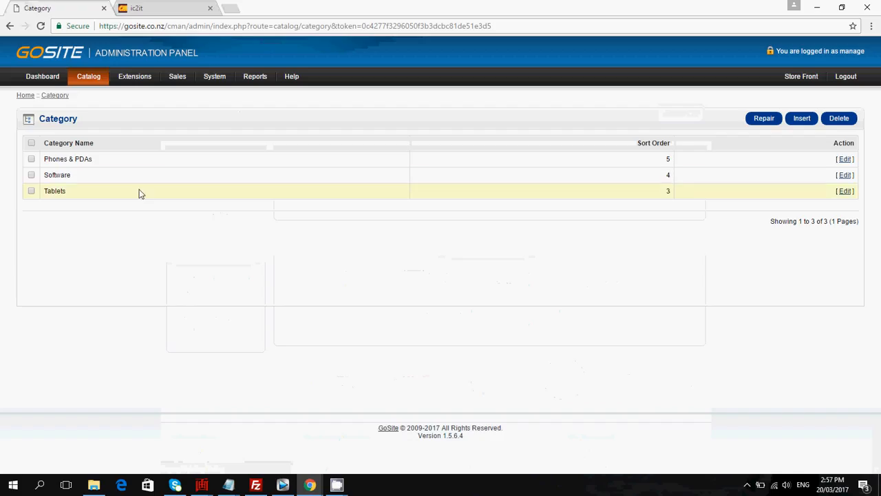
mouse_move(88, 77)
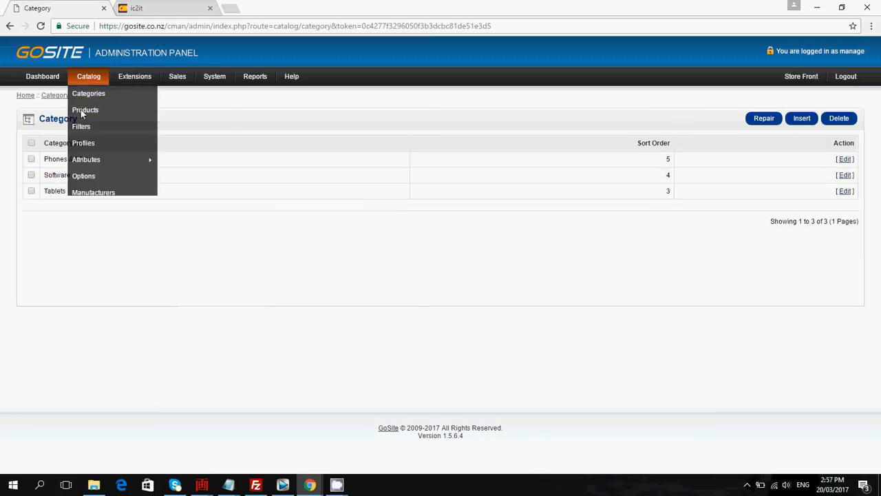
click(803, 119)
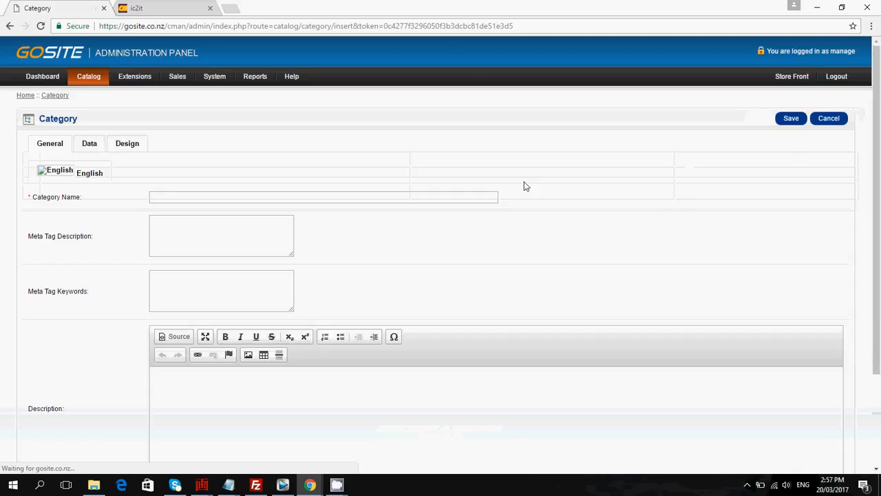
click(221, 197)
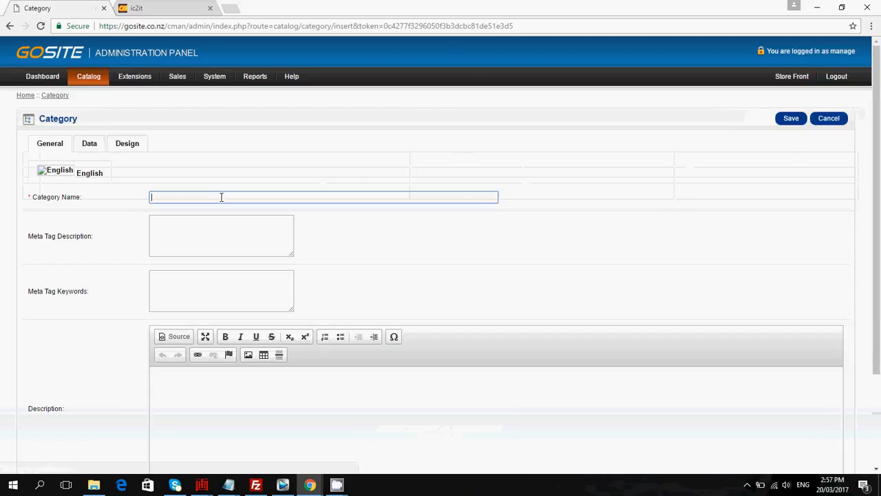
text(Desktop)
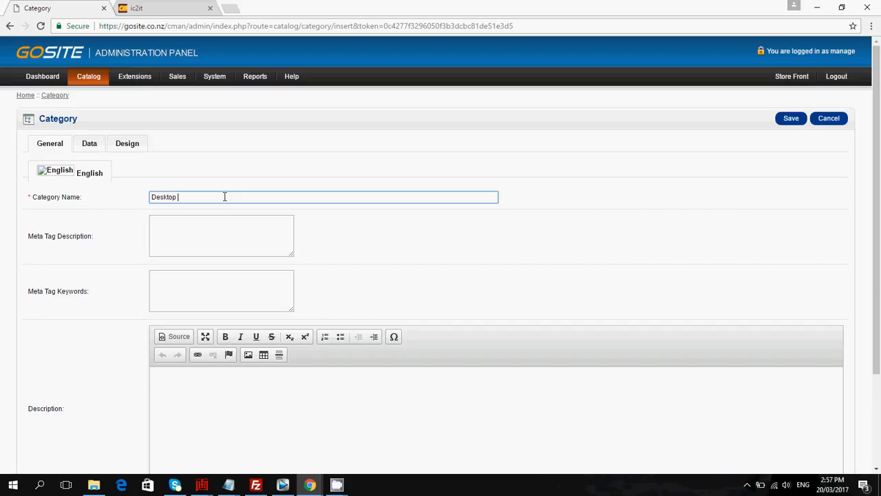
text( Computers)
Review the meta tag description, meta tag keywords and description fields of the new category.
click(207, 230)
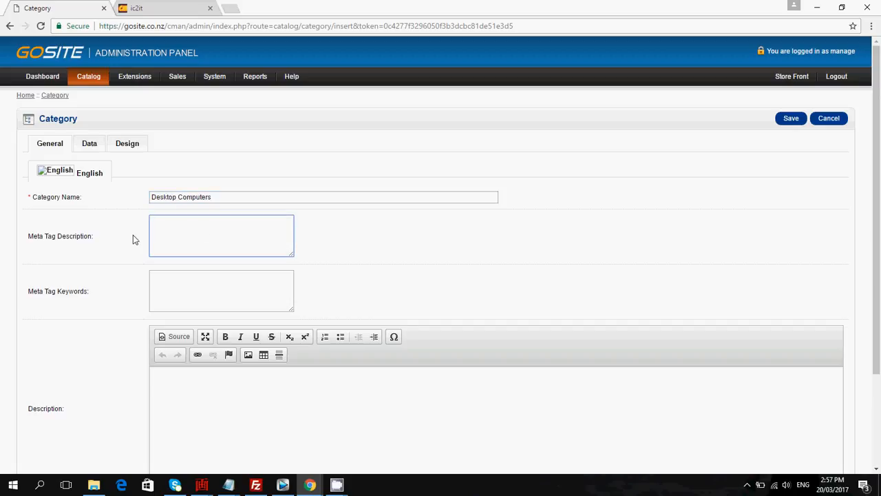
scroll(93, 220, down, 1)
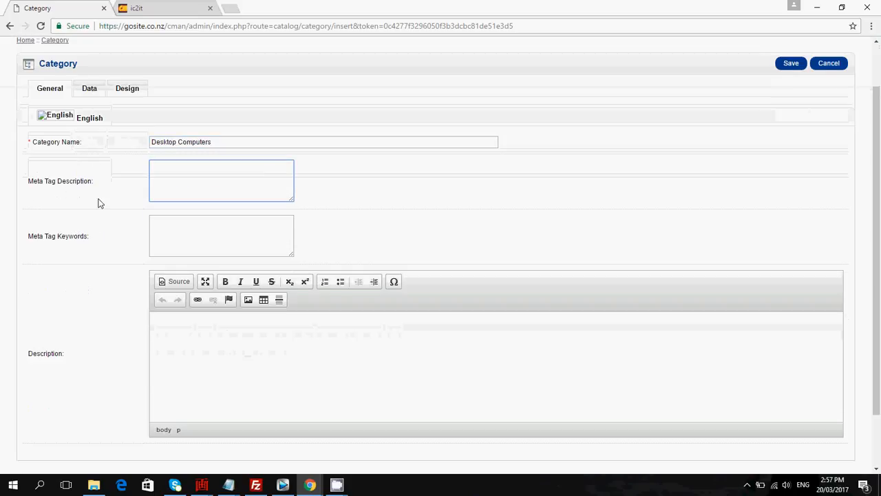
click(169, 224)
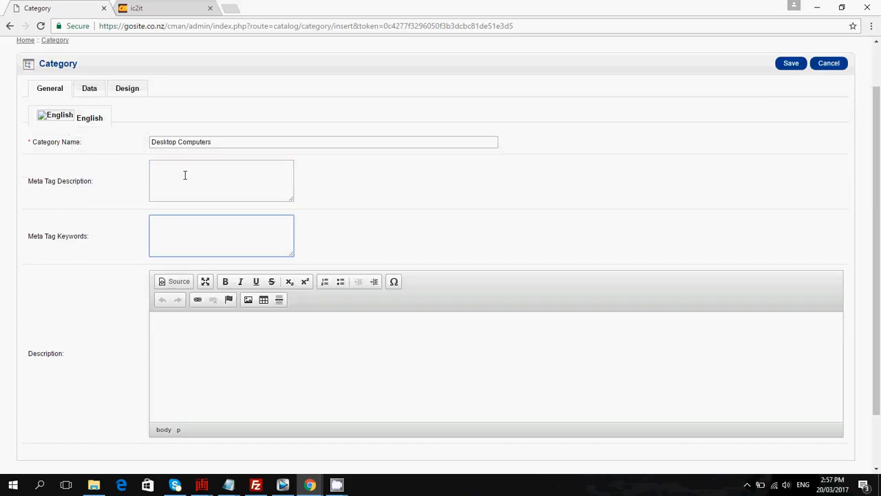
click(183, 175)
click(182, 233)
scroll(208, 240, down, 2)
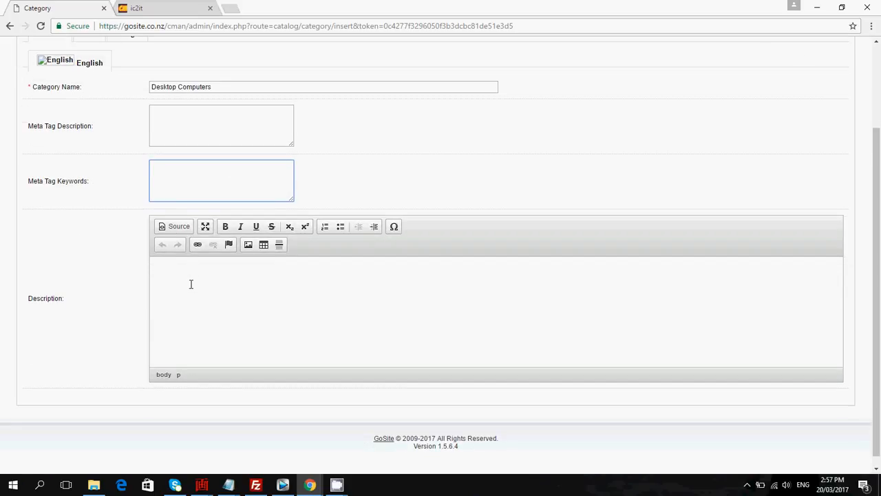
Enter the category description 'This is where we sell desktop computers.'.
click(189, 283)
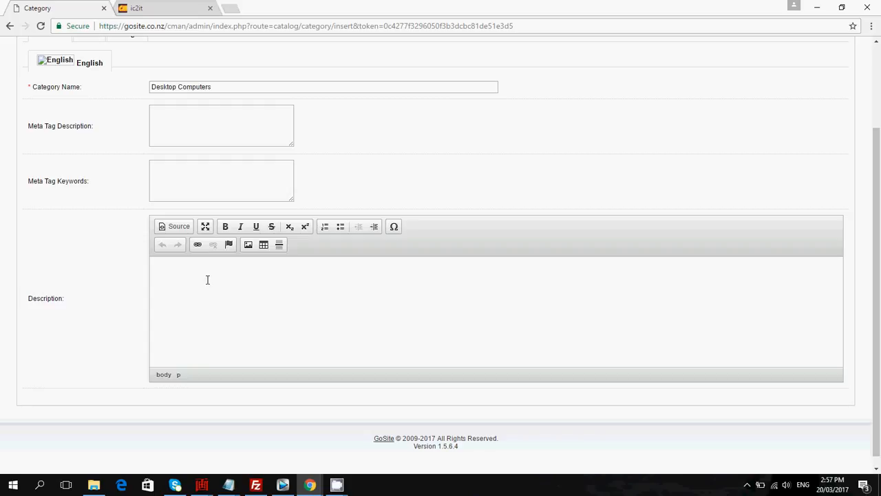
text(This is where we sell desktop computers)
Insert blank lines above the description and add a bold heading 'Welconme to desktop'.
click(161, 272)
key(Return)
key(Return)
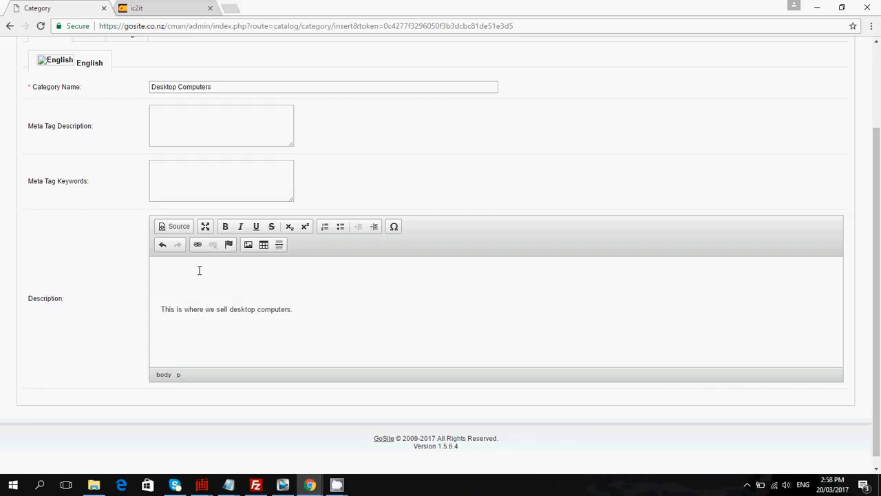
click(199, 270)
text(Welconme to desktop)
drag(232, 273, 152, 275)
click(227, 229)
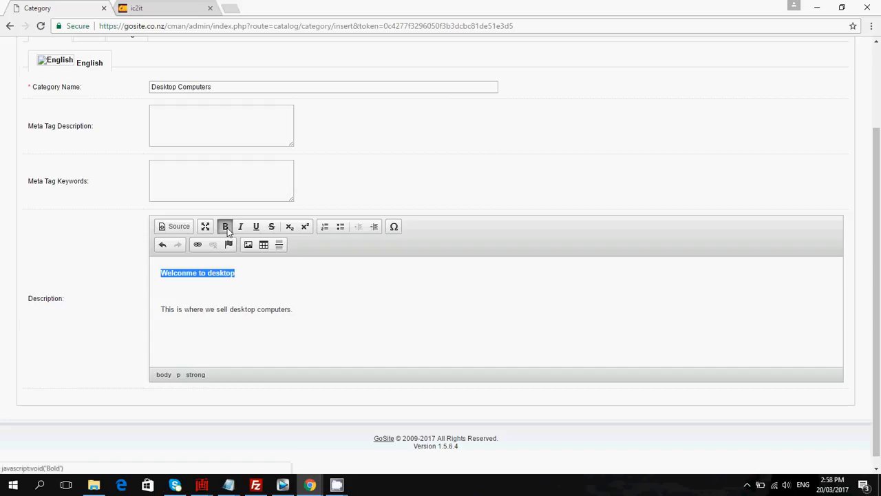
Delete the heading and blank lines above the description.
click(255, 294)
drag(246, 270, 155, 268)
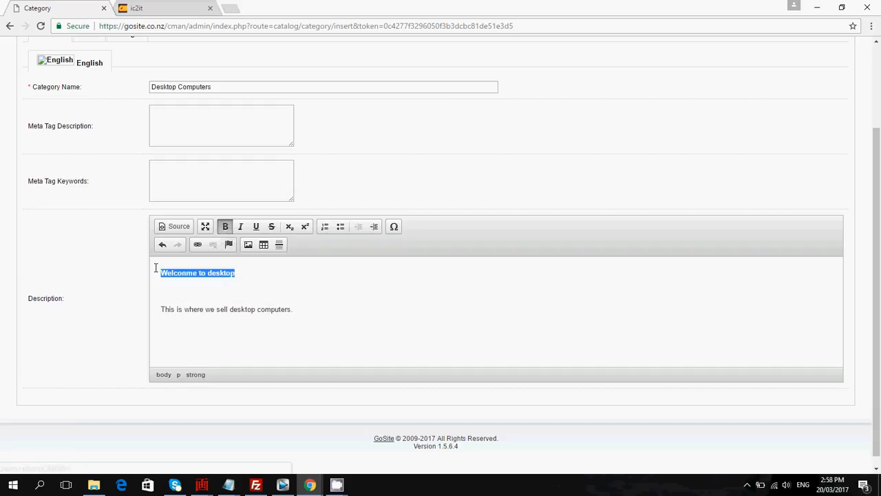
key(Delete)
key(Delete)
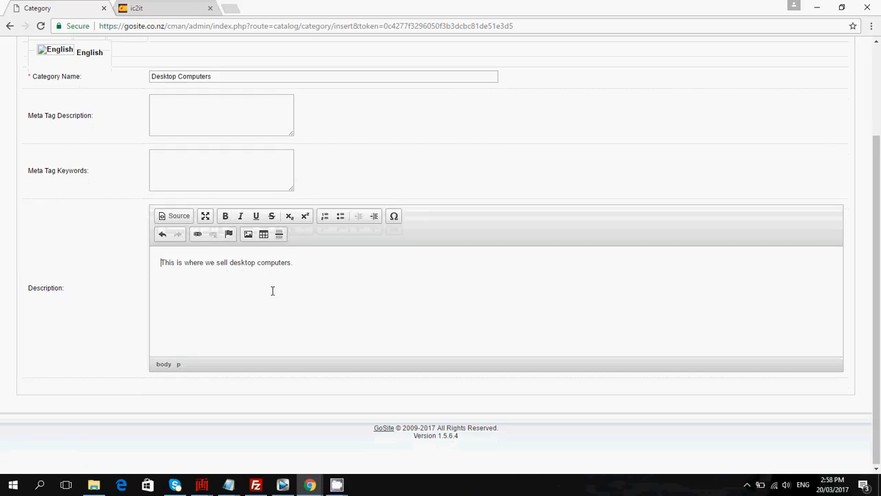
Switch to the category's Data settings and select the Parent field.
scroll(271, 291, up, 1)
scroll(261, 286, up, 2)
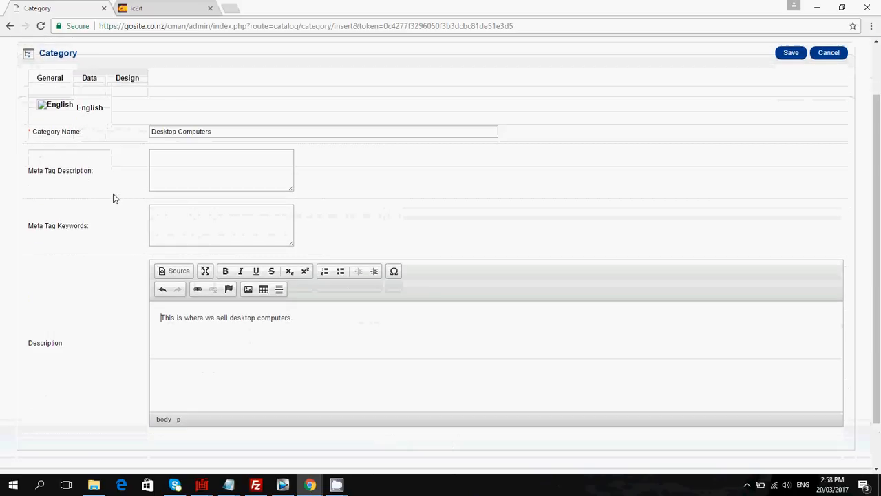
click(88, 132)
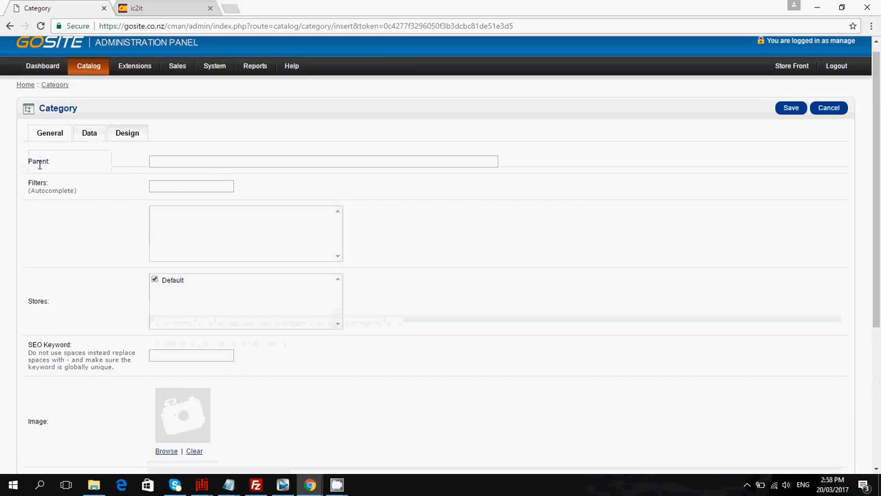
click(154, 161)
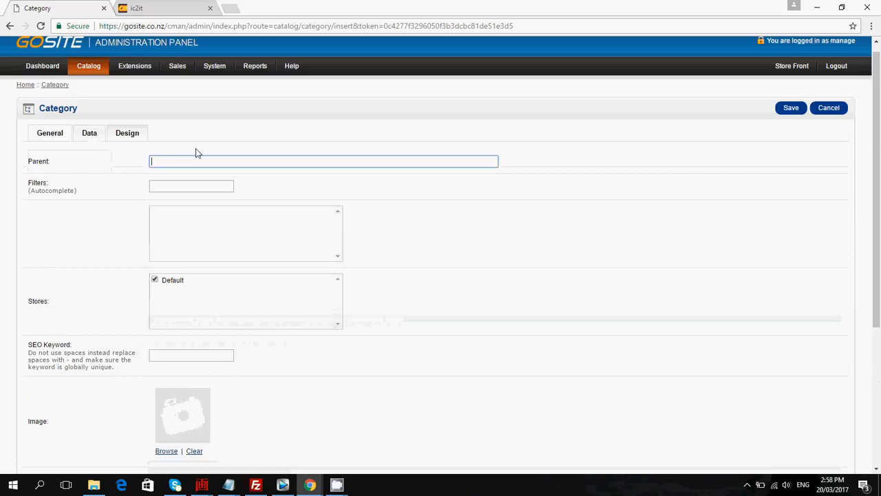
Check the storefront's category list, then return to the admin tab.
click(173, 9)
scroll(180, 183, down, 1)
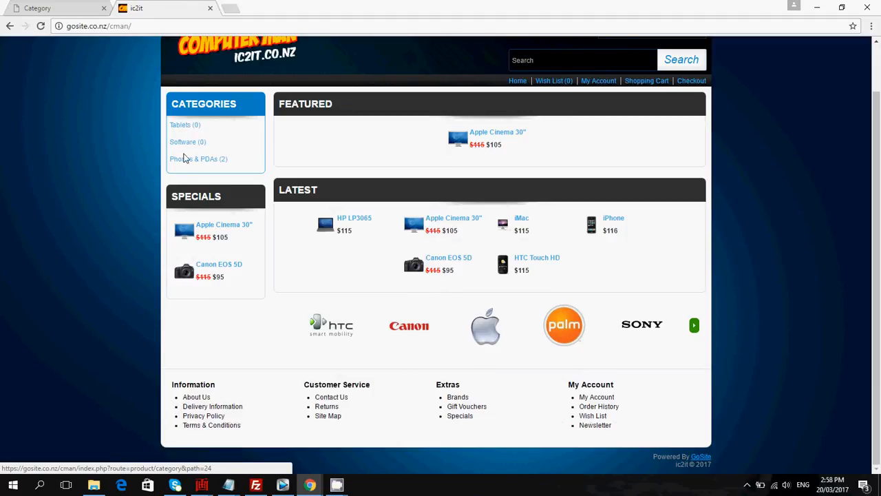
click(63, 14)
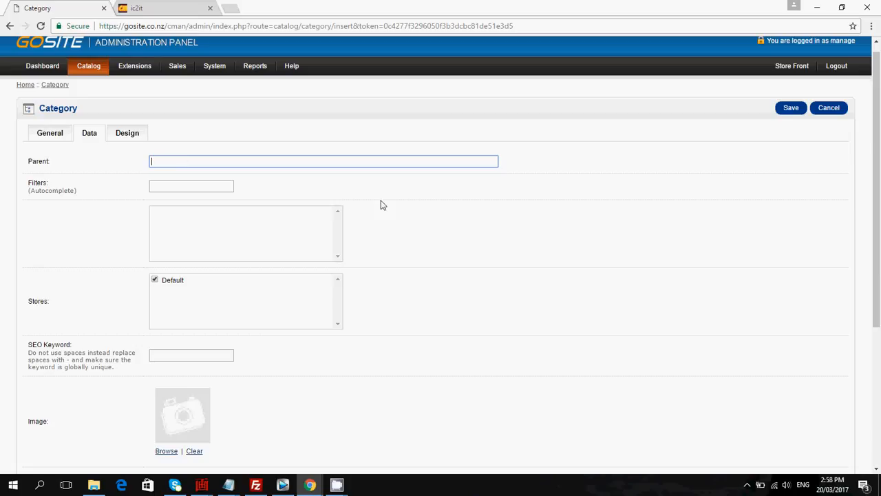
Examine the remaining Data fields and select the SEO Keyword field.
scroll(434, 235, down, 1)
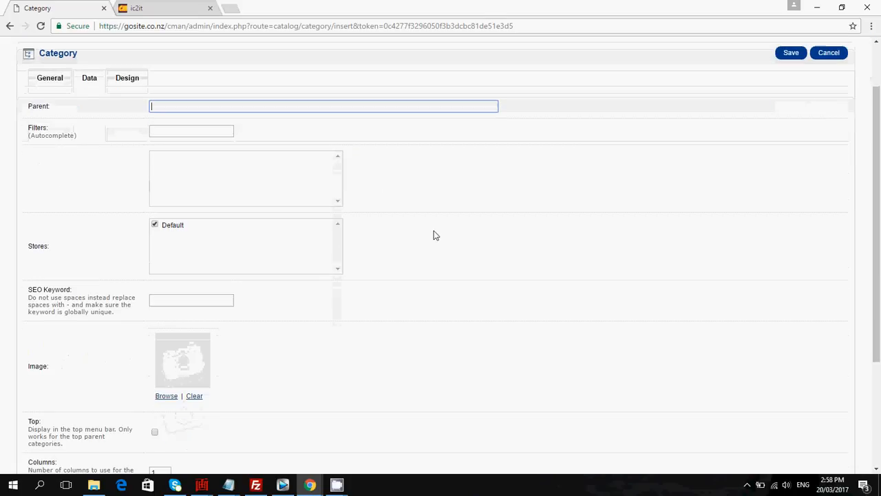
scroll(141, 156, down, 1)
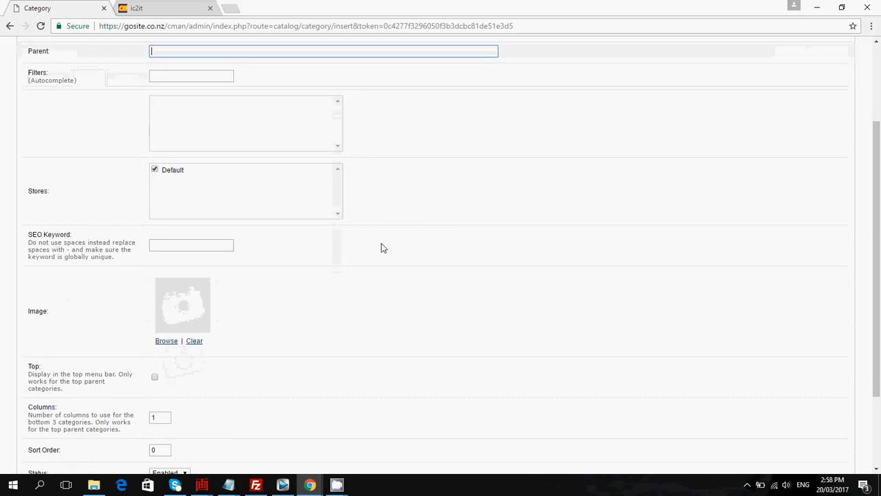
scroll(402, 246, down, 1)
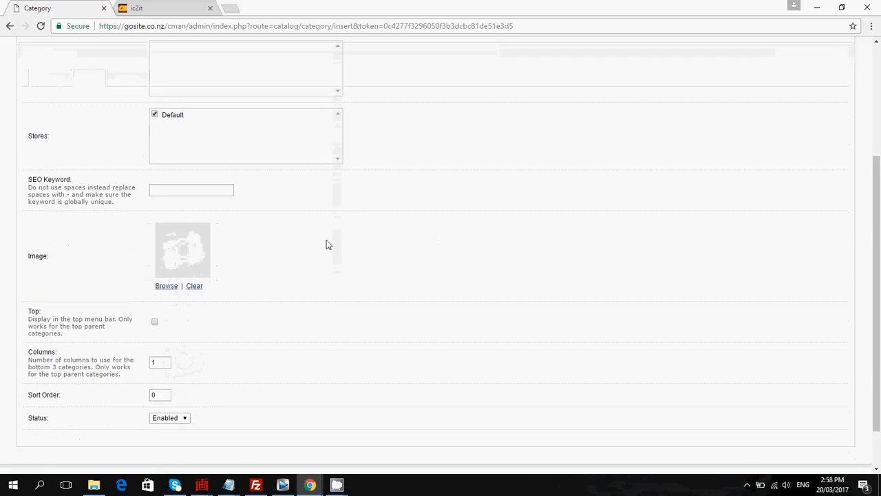
click(165, 188)
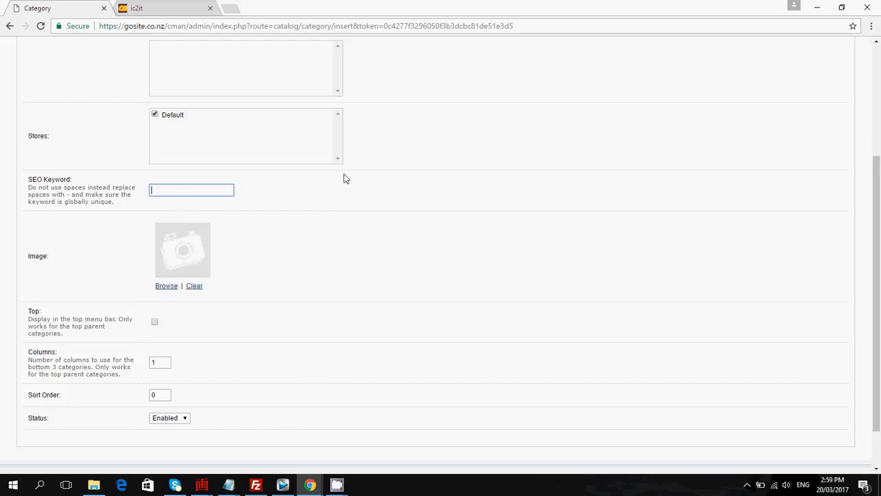
Open the Image Manager to browse for a category image.
scroll(399, 216, down, 1)
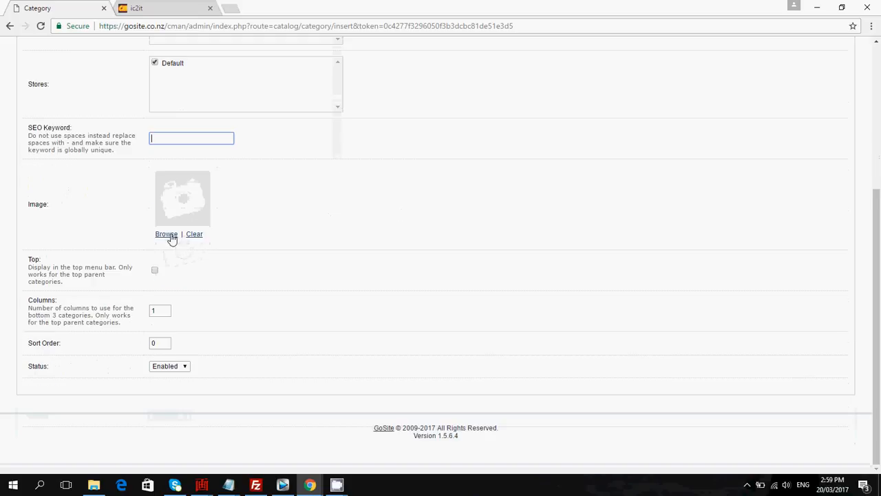
click(169, 236)
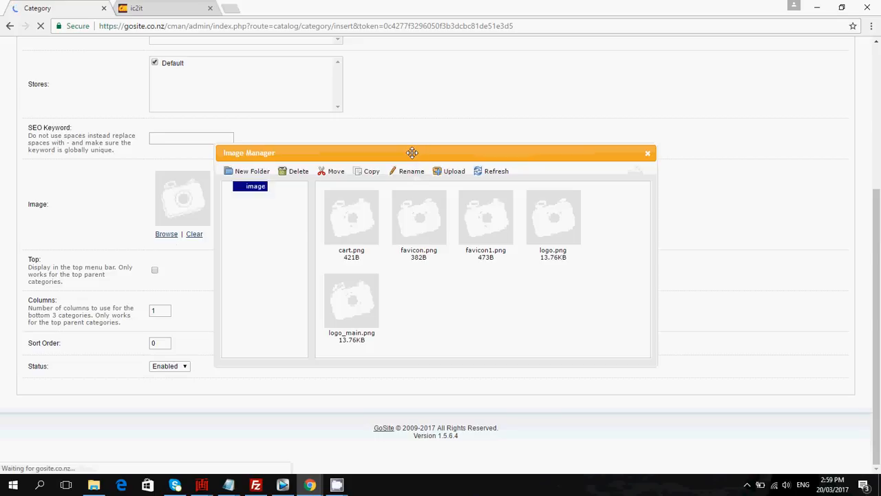
drag(411, 152, 422, 125)
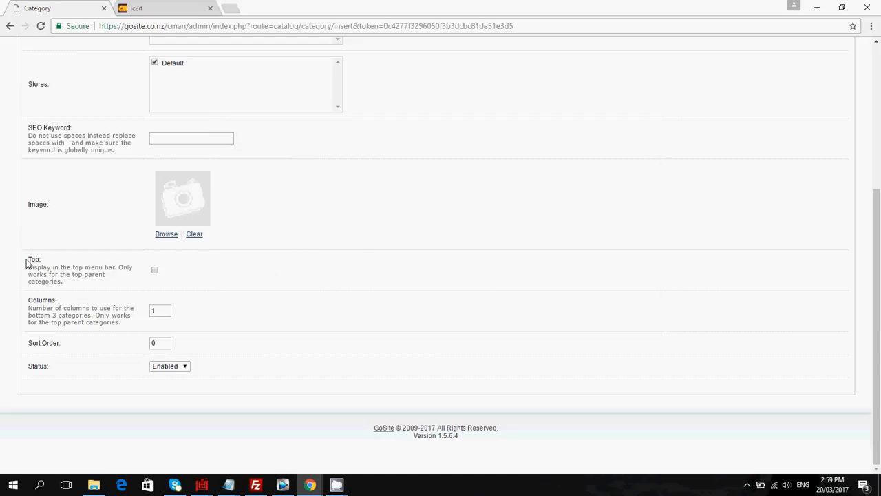
Highlight the description of the Top menu bar option.
drag(28, 261, 108, 285)
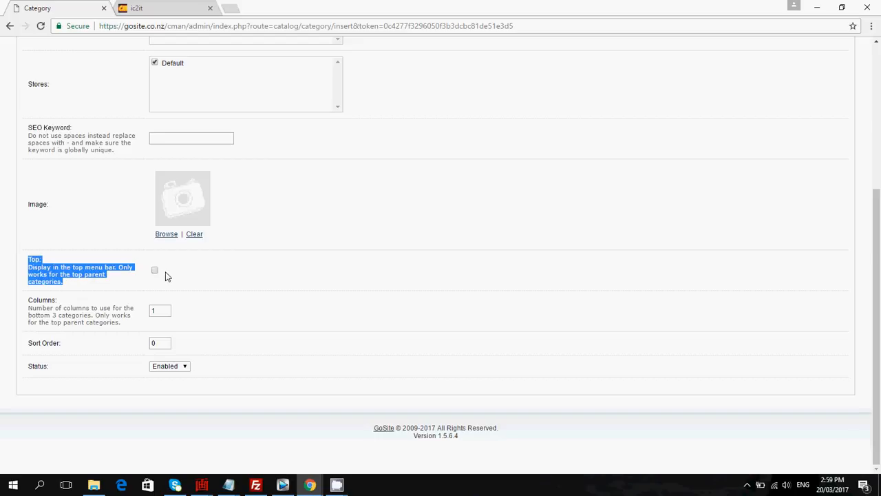
Try a sort order of 2 for the category, then set the sort order back to 0.
click(96, 310)
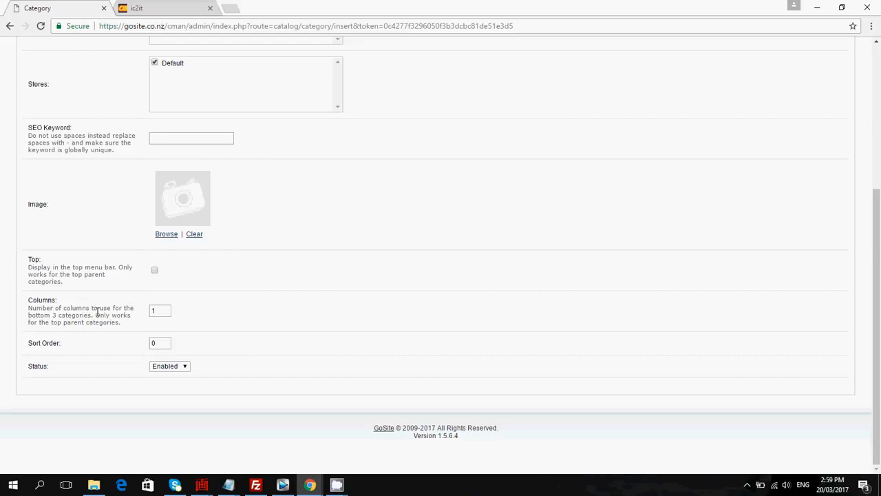
double_click(164, 344)
text(0)
drag(162, 344, 150, 343)
text(2)
click(207, 337)
drag(167, 346, 142, 343)
text(0)
click(270, 334)
Set the category's layout override to Home and save the category.
scroll(374, 307, up, 3)
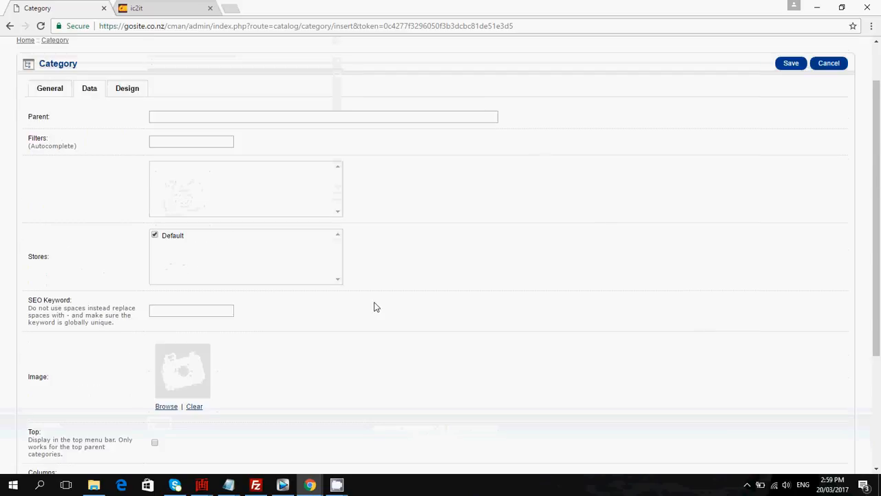
click(121, 144)
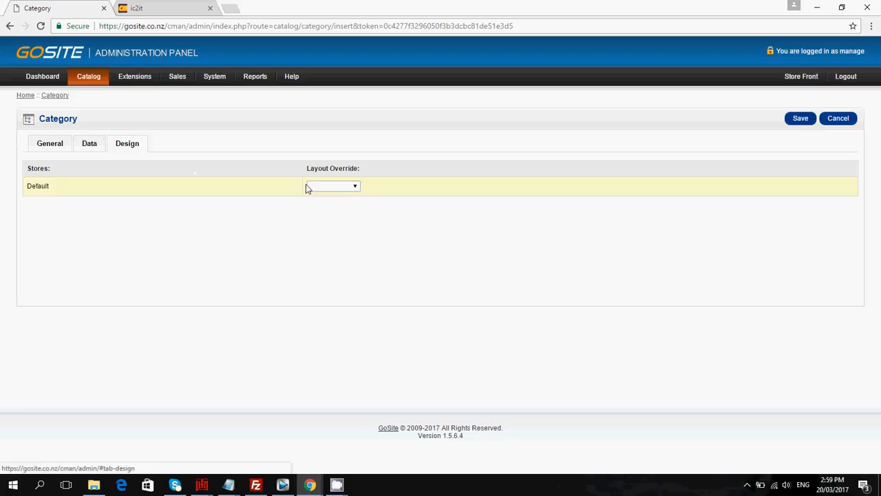
click(357, 187)
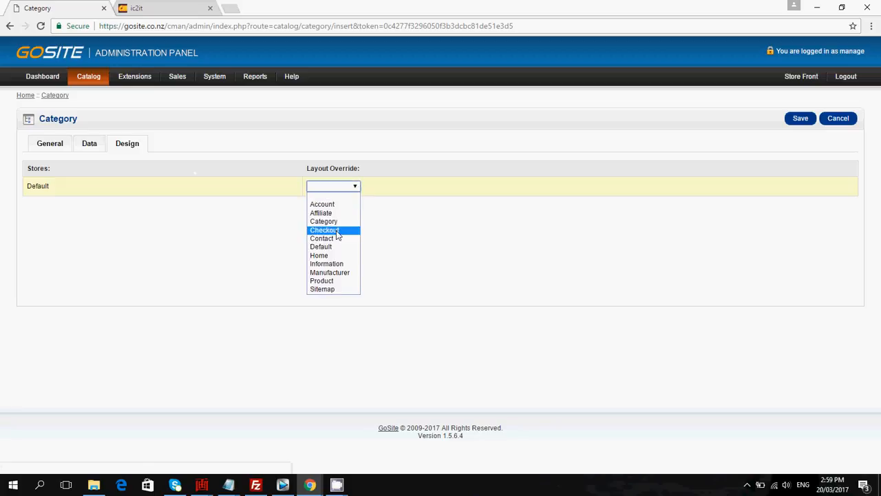
click(331, 253)
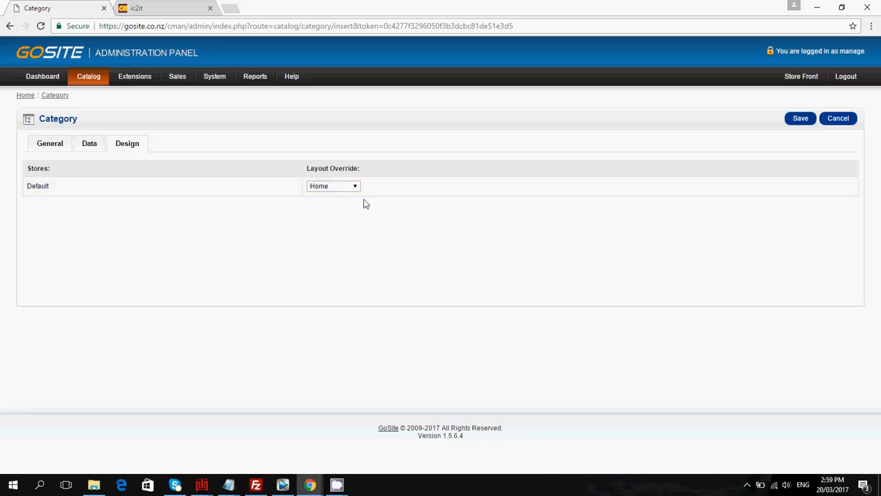
click(801, 119)
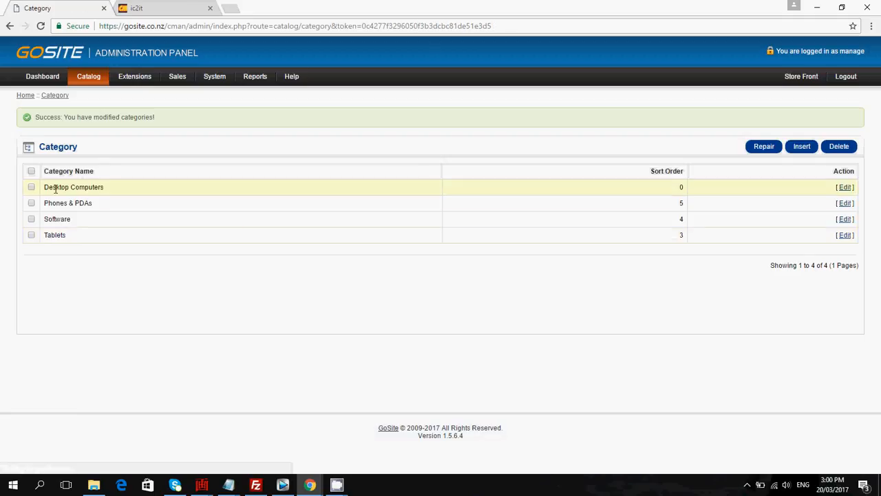
Reload the storefront, open the Desktop Computers category page, then go back to the admin tab.
click(159, 9)
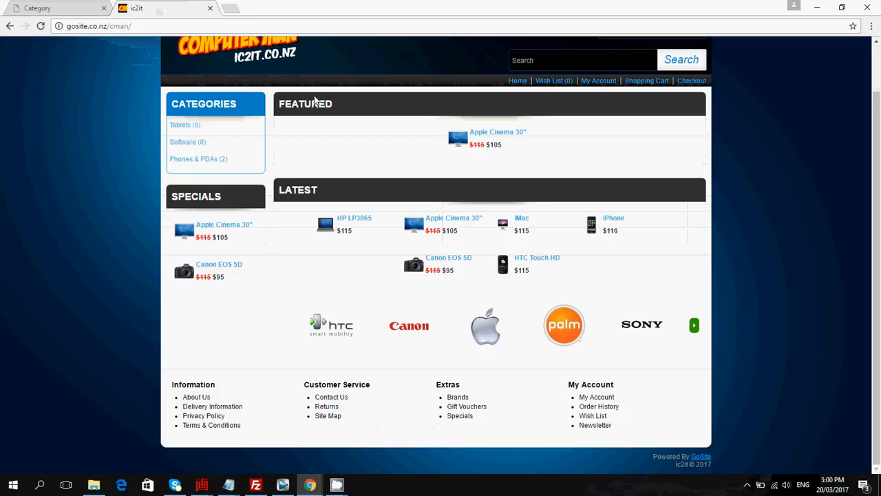
click(40, 25)
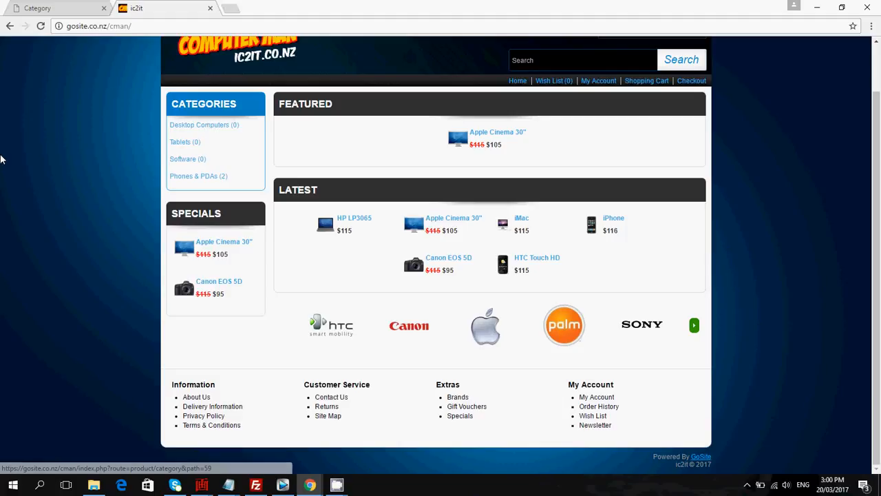
click(216, 129)
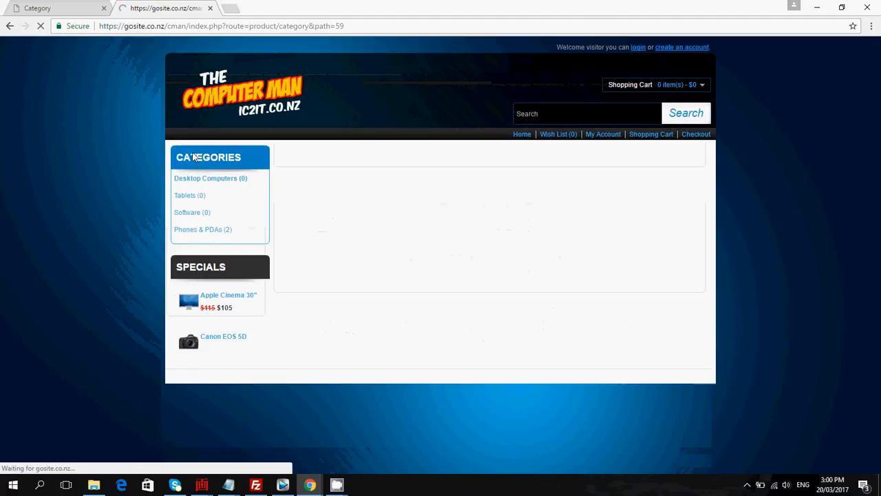
scroll(401, 216, down, 1)
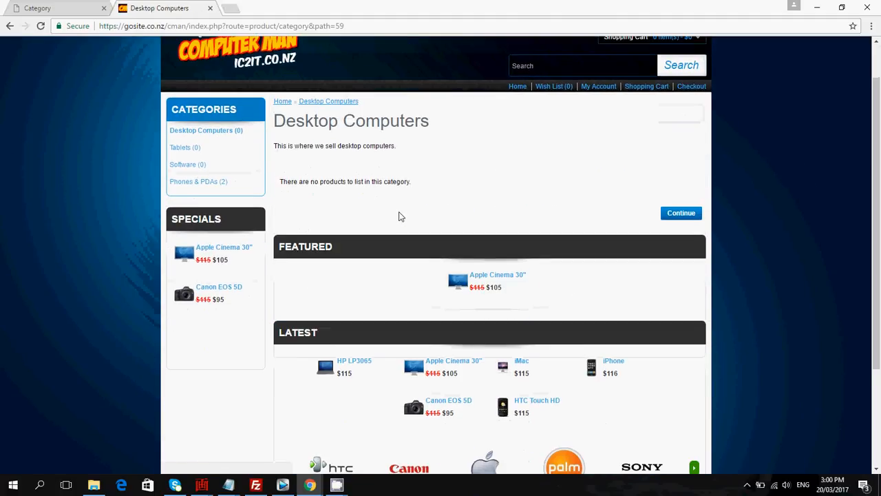
scroll(385, 215, up, 1)
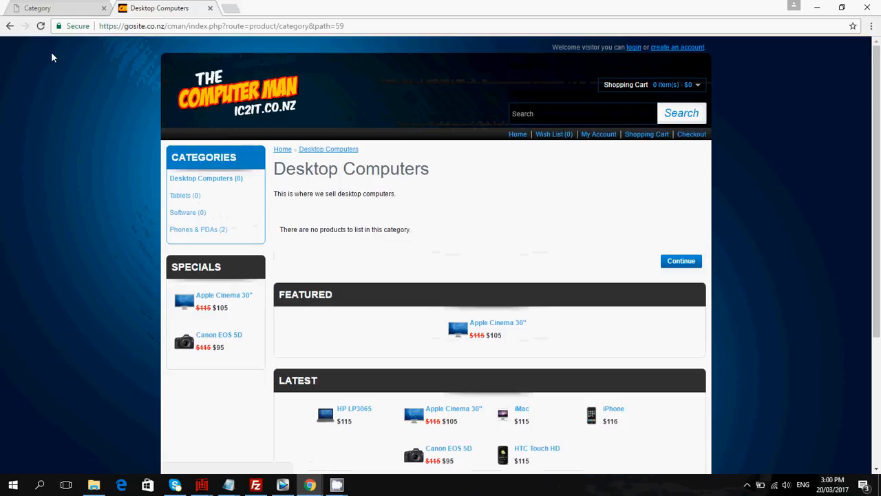
click(216, 112)
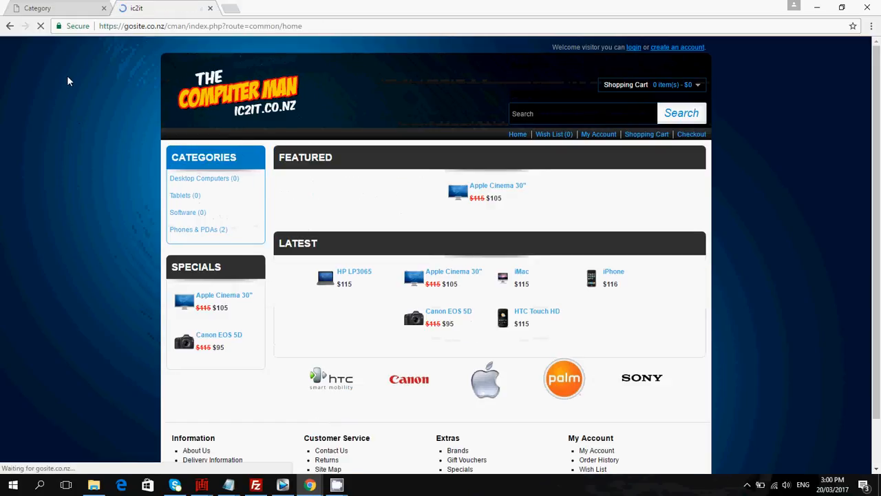
click(69, 8)
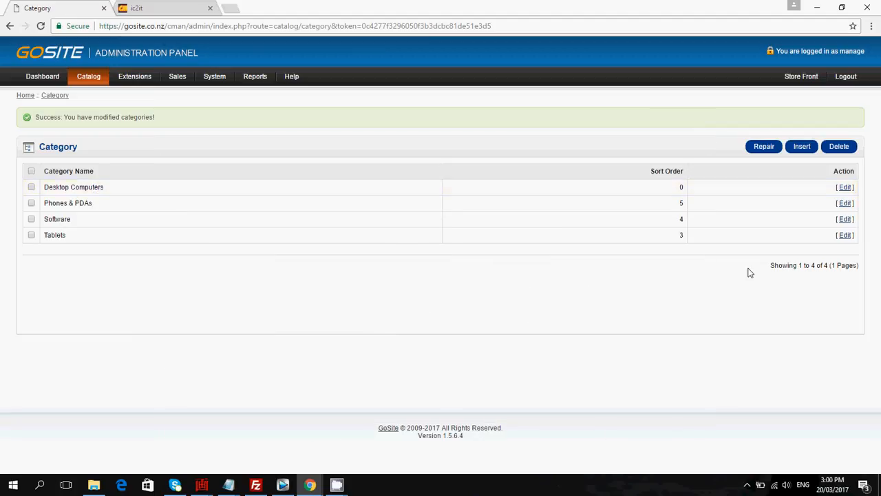
Insert a new category named Hewlett Packard.
click(801, 150)
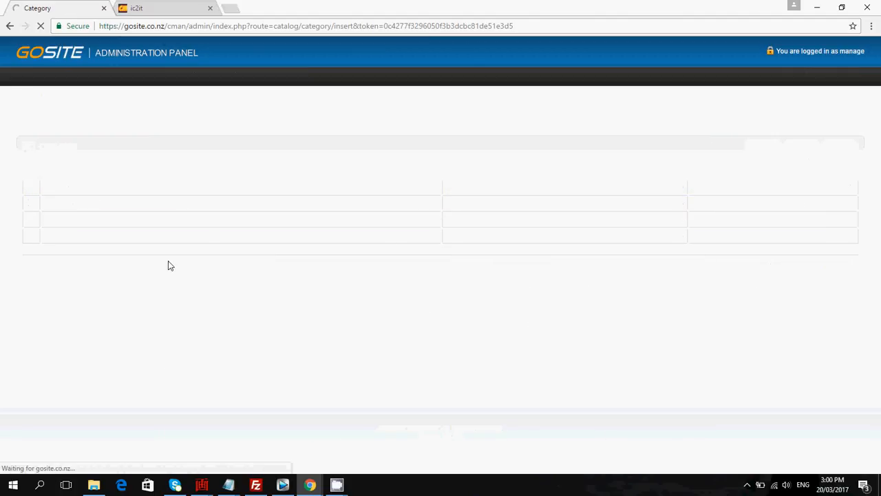
click(163, 197)
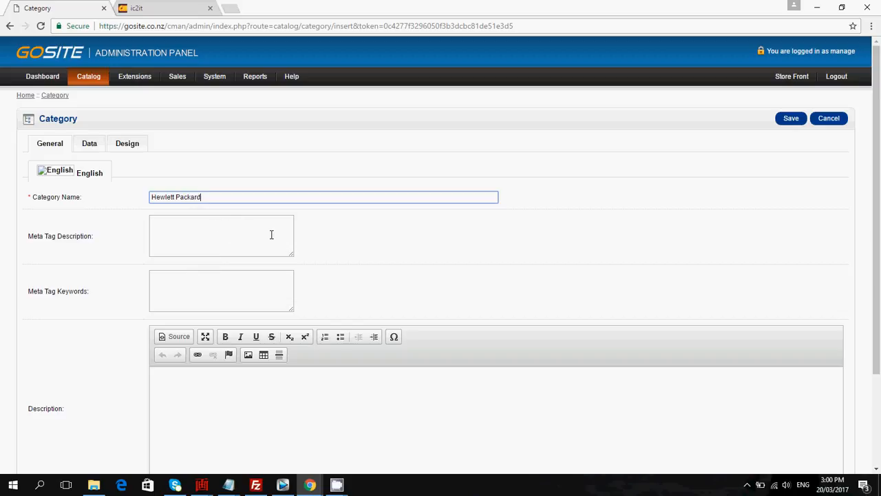
Enter the description "Hewlett Packard desktop computers" for the new category.
scroll(206, 331, down, 1)
click(189, 325)
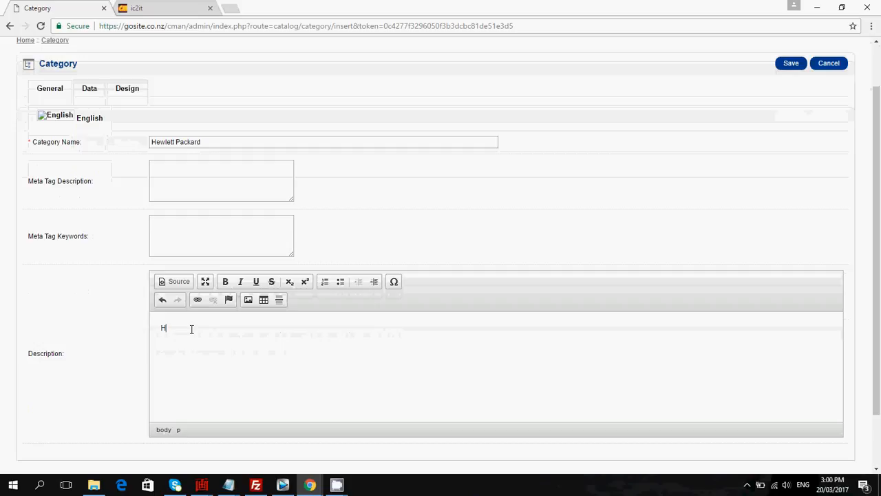
text(Hewlett Packard desktop computers)
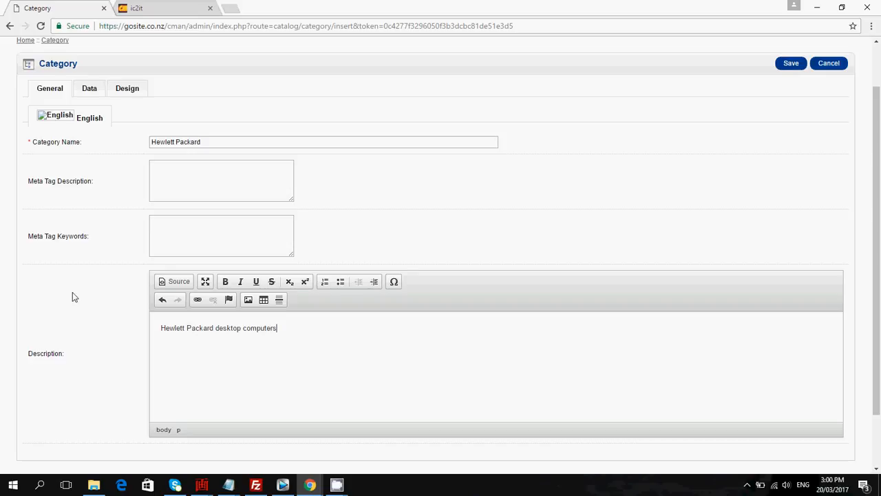
scroll(89, 310, down, 1)
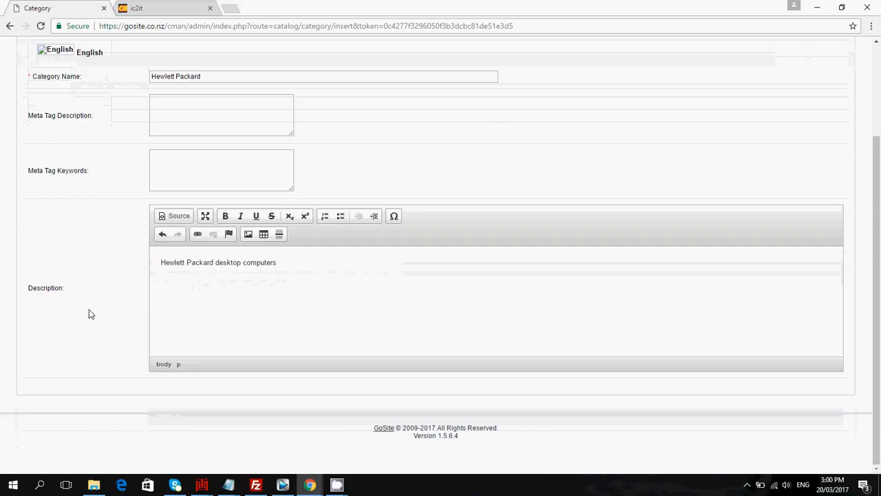
scroll(96, 307, up, 2)
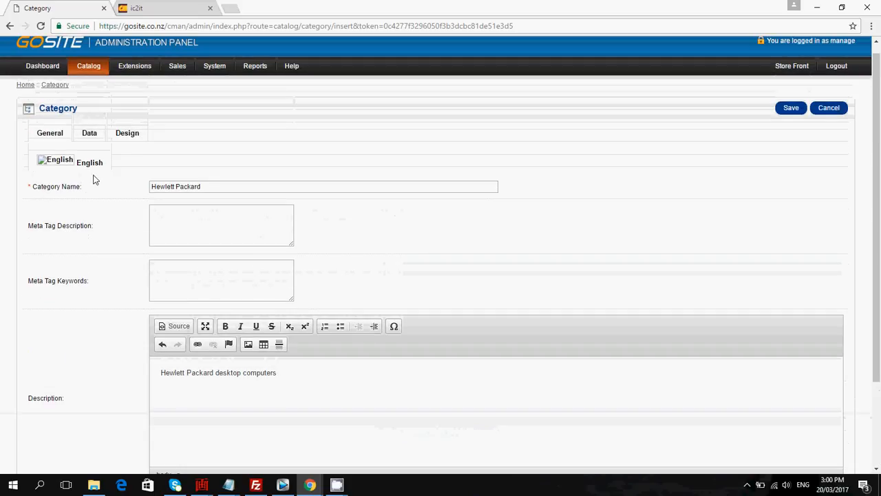
Set the new category's parent to Desktop Computers.
click(91, 133)
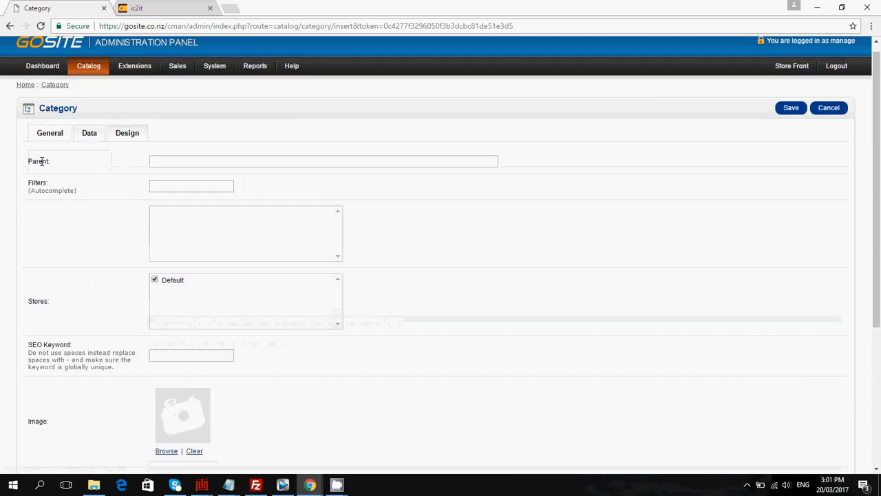
click(159, 160)
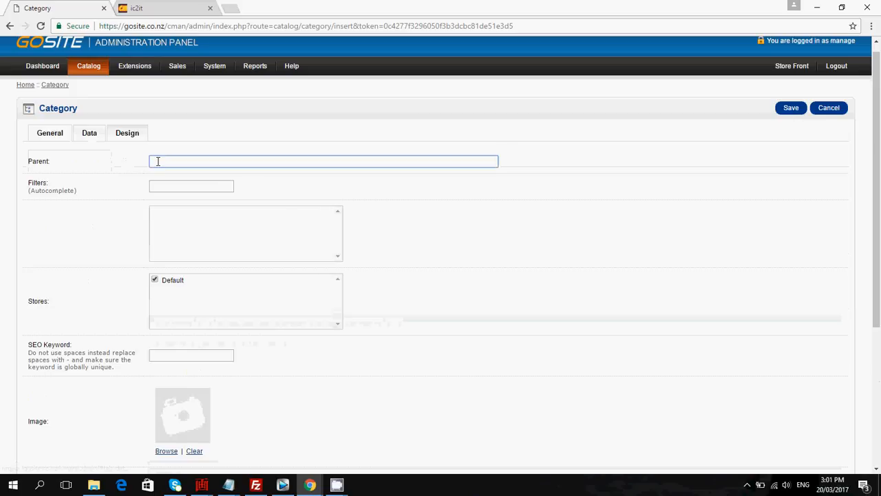
text(Desk)
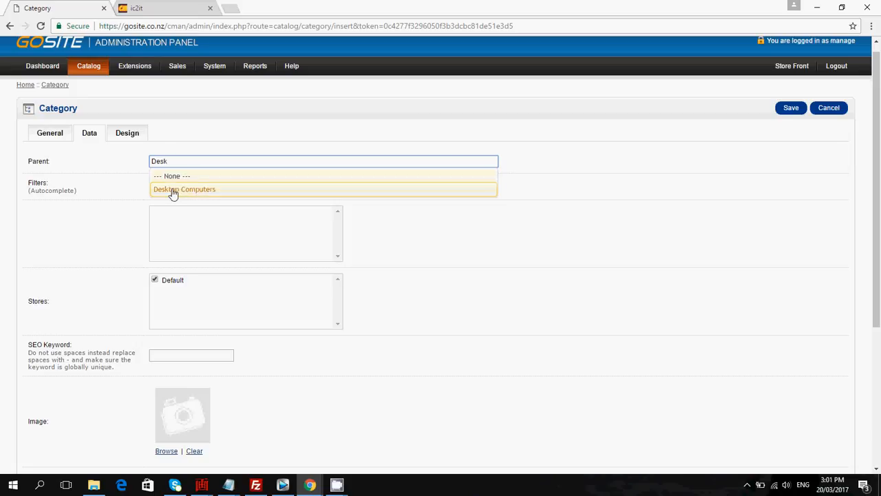
click(172, 192)
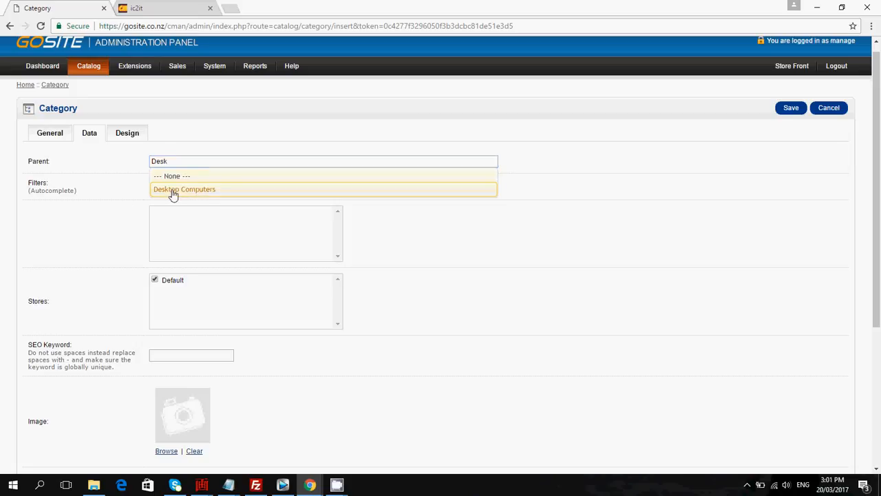
scroll(86, 224, down, 3)
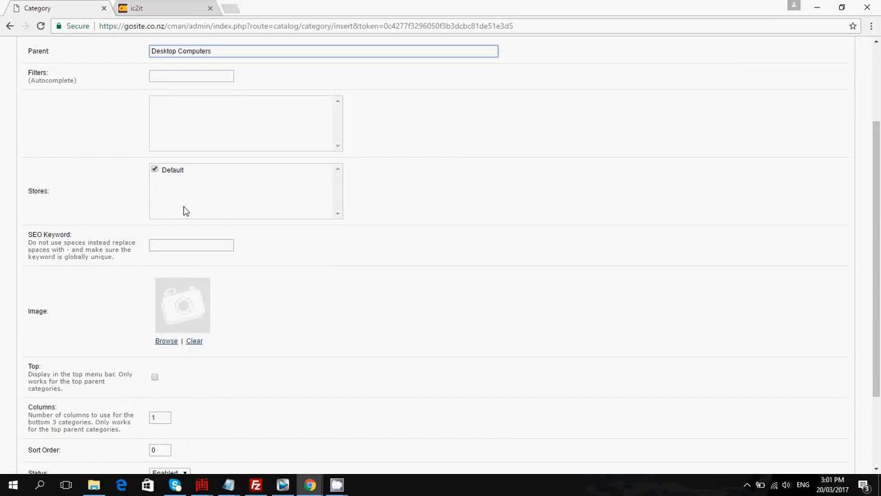
scroll(98, 279, down, 1)
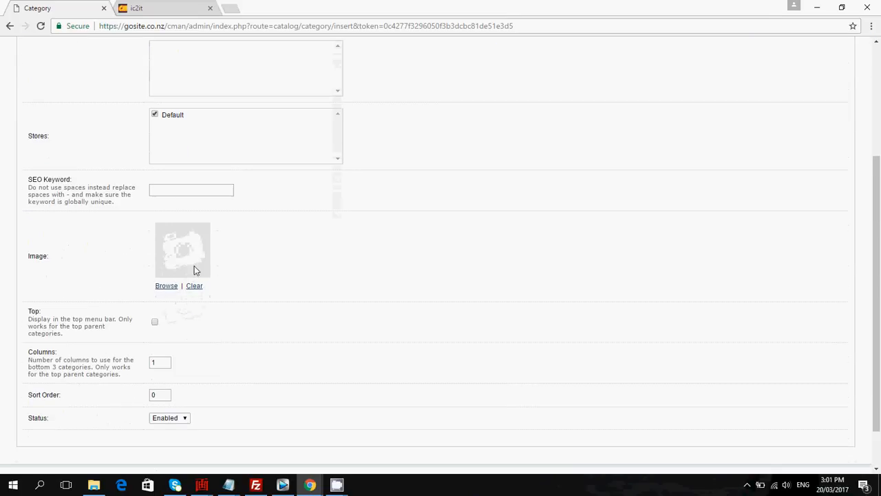
scroll(194, 269, down, 1)
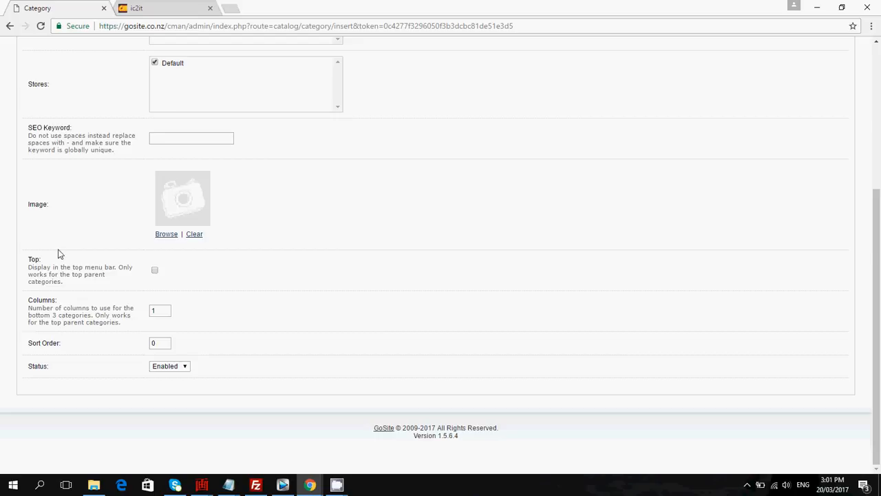
scroll(65, 237, up, 4)
Set the Hewlett Packard category's layout override to Home and save it.
click(127, 142)
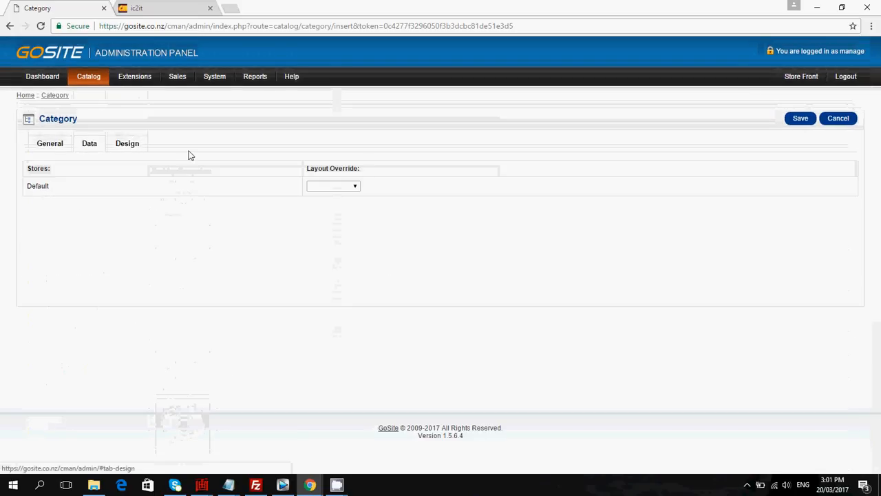
click(357, 186)
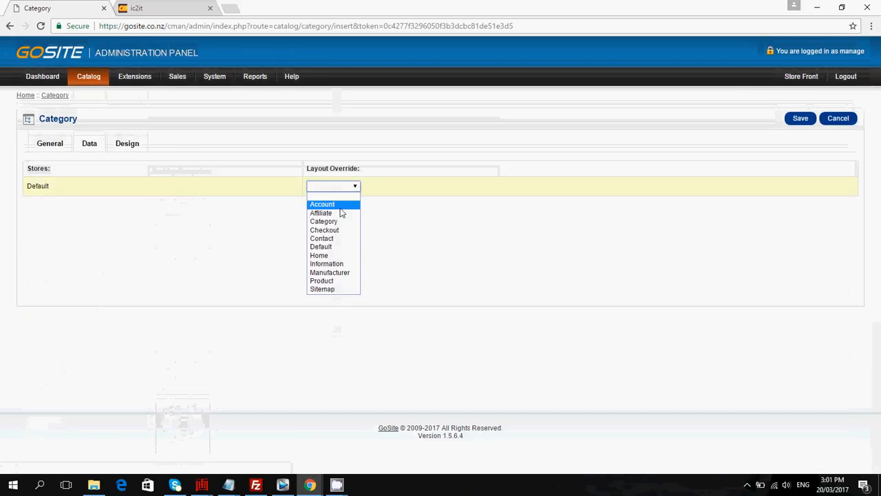
click(336, 256)
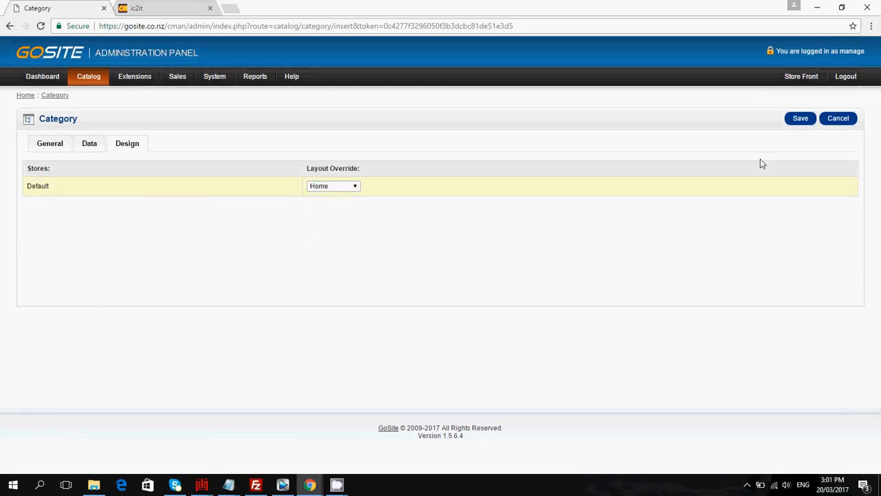
click(798, 122)
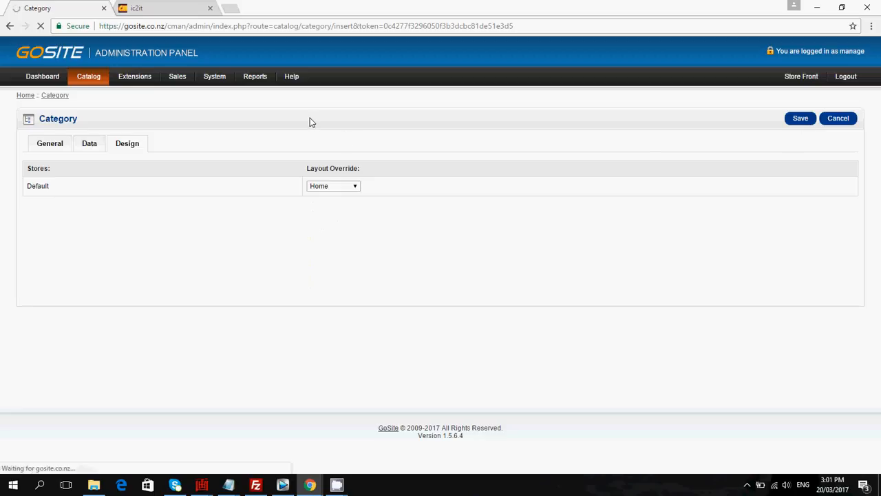
Reload the storefront, open the Desktop Computers category to view its subcategory, then return to the admin tab.
click(163, 9)
click(41, 25)
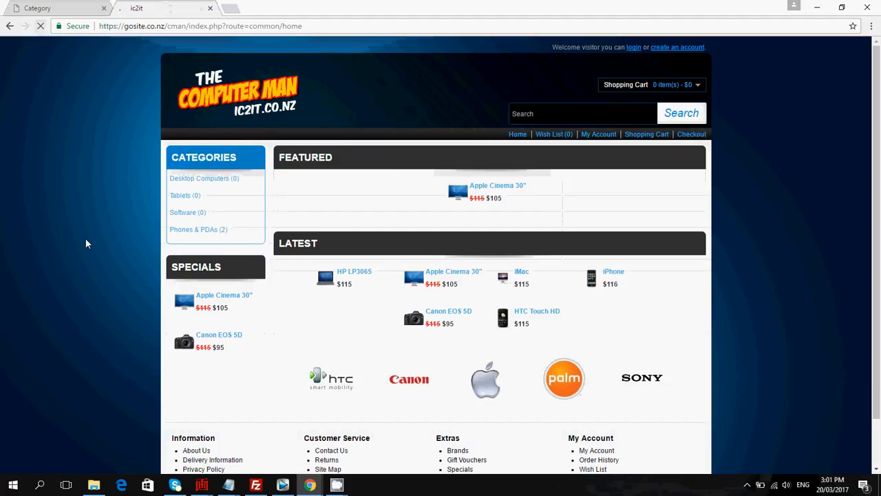
click(185, 180)
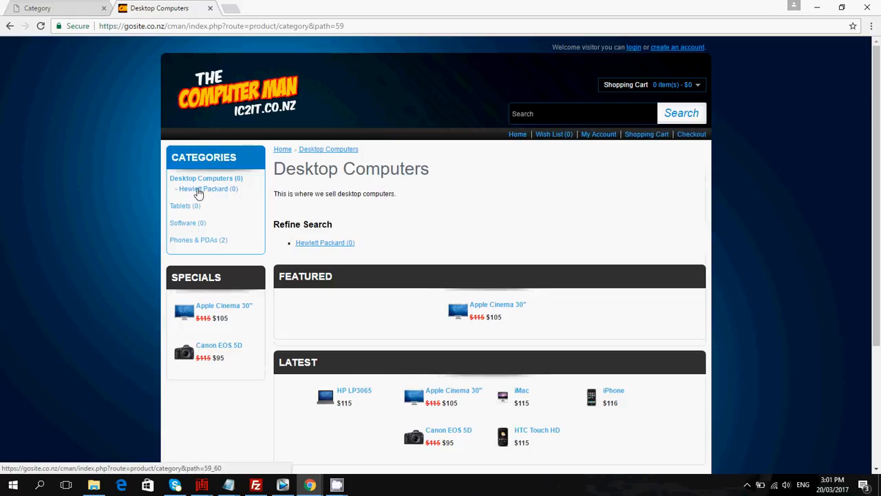
click(61, 9)
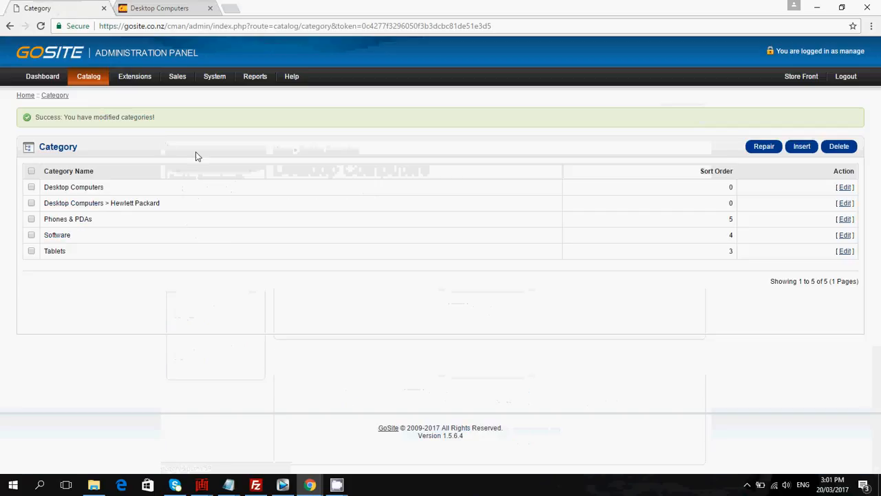
Insert a new category and name it Acer.
click(802, 147)
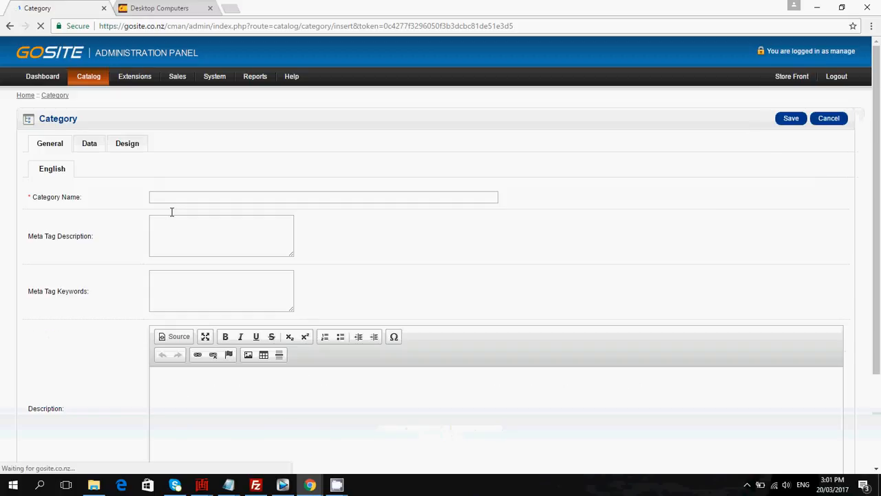
click(185, 199)
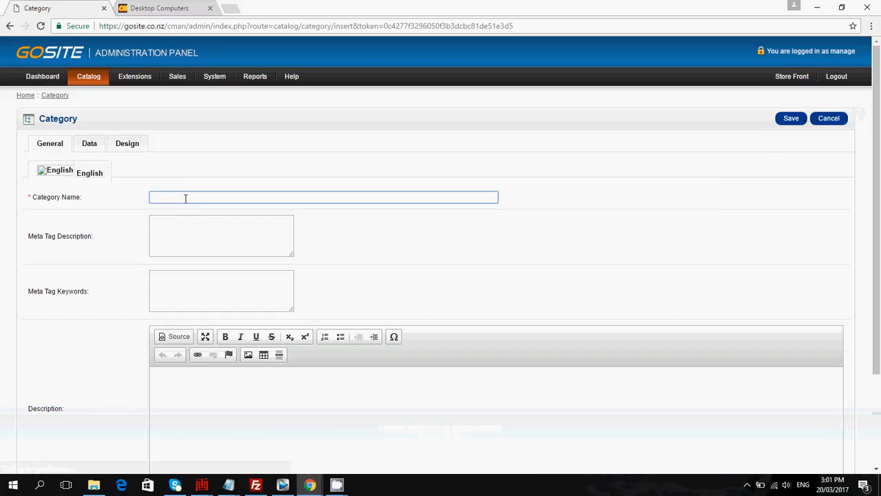
text(Acer)
Enter the description "Acer desktop computers" for the new category.
scroll(135, 333, down, 1)
click(165, 327)
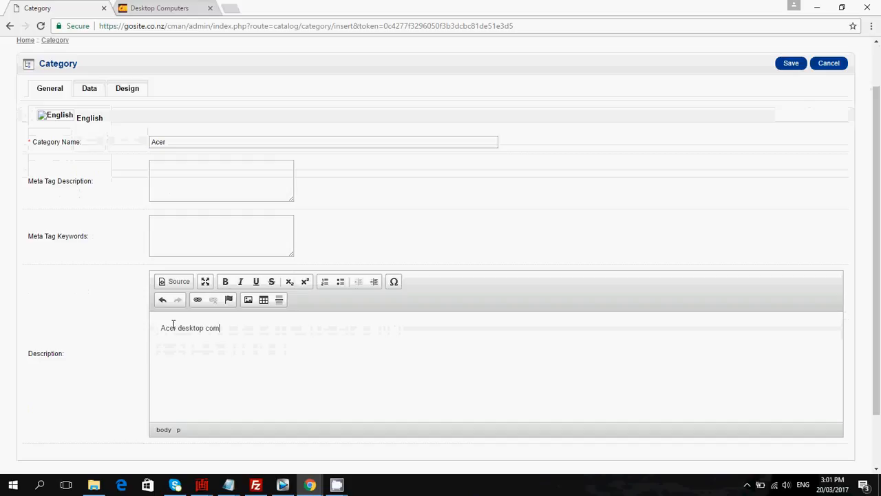
text(Acer desktop computers)
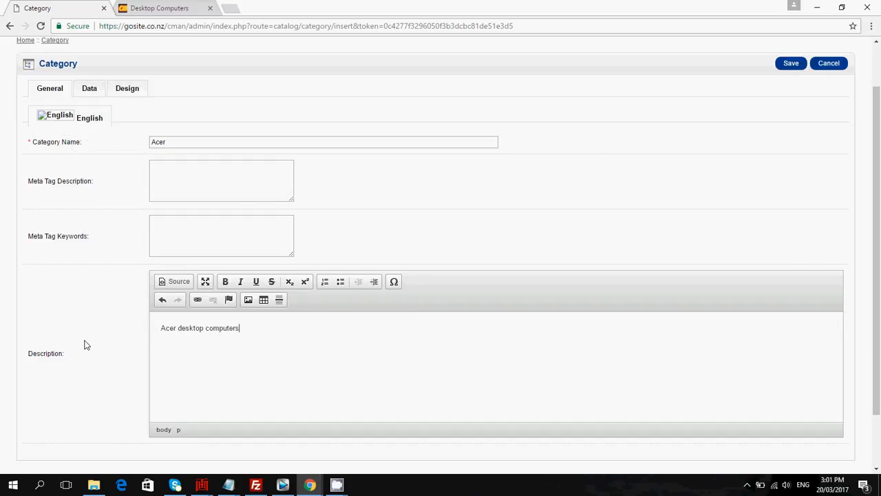
Set the Acer category's parent to Desktop Computers.
scroll(86, 341, down, 1)
scroll(99, 292, up, 3)
click(88, 143)
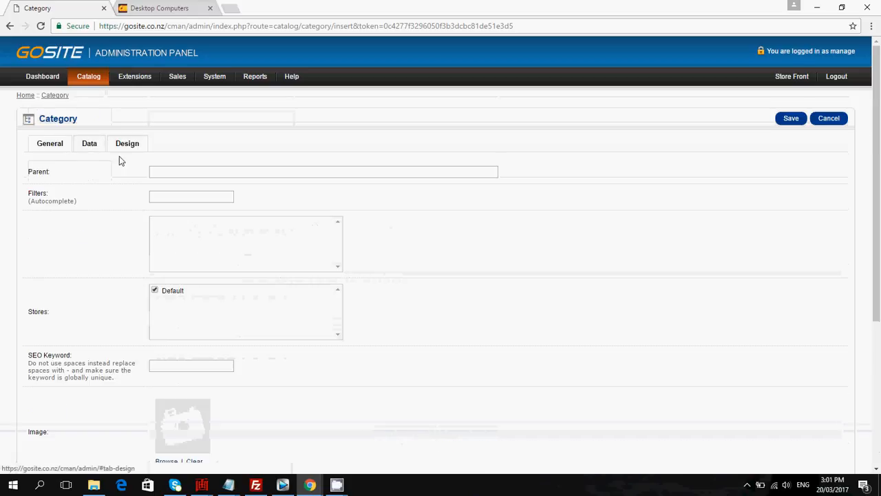
click(174, 172)
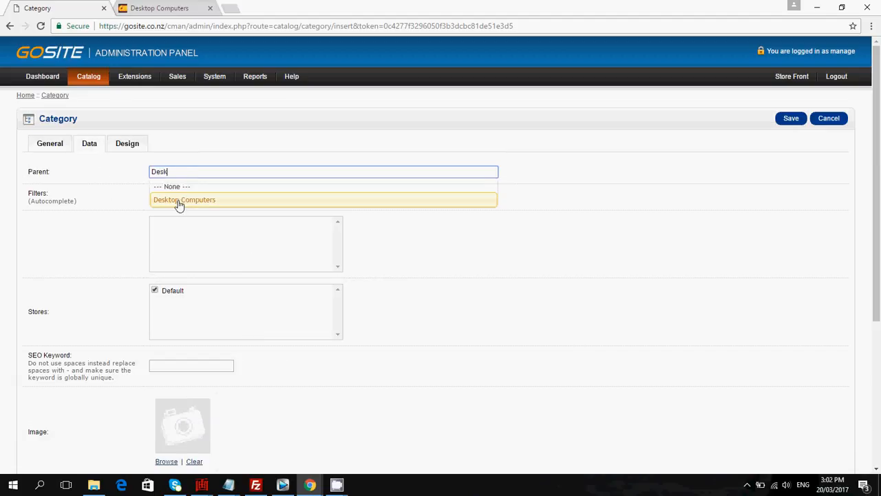
click(179, 201)
Set the Acer category's layout override to Home and save it.
scroll(104, 227, down, 3)
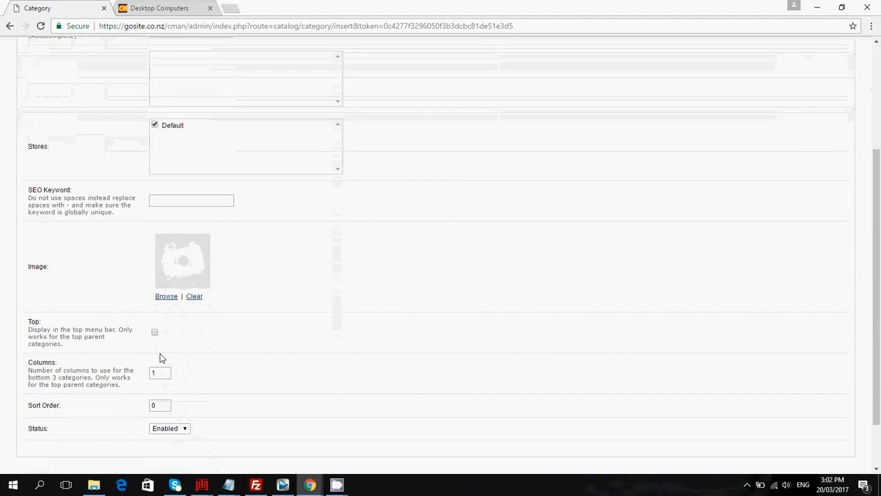
scroll(159, 358, down, 1)
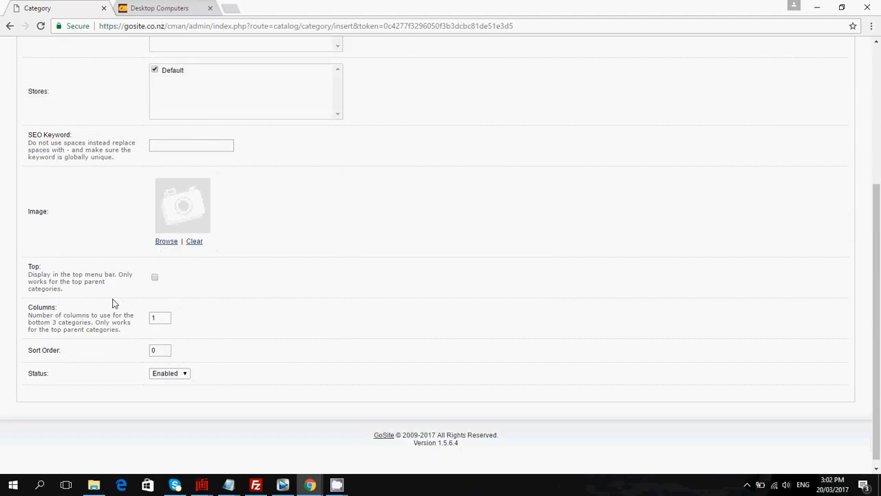
scroll(186, 365, up, 4)
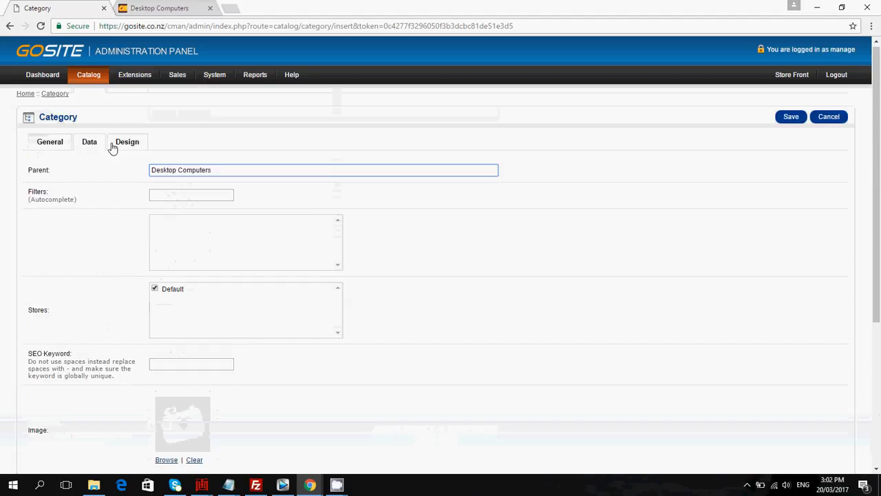
click(122, 143)
click(354, 186)
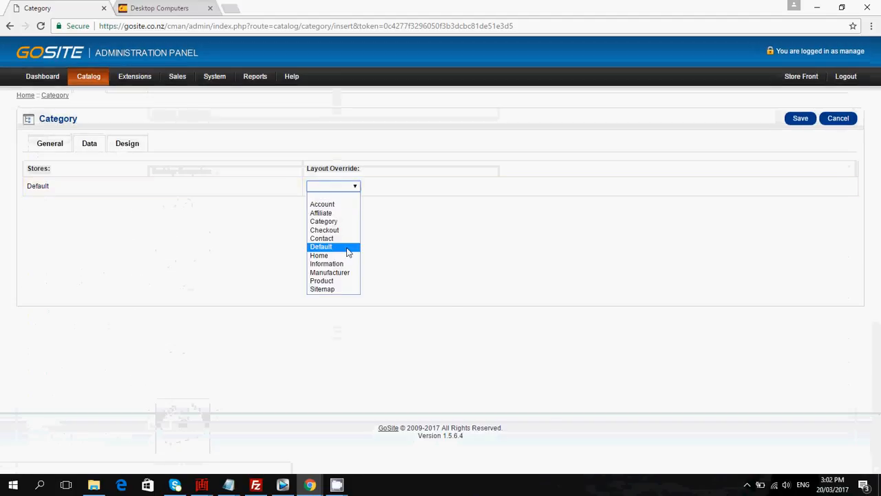
click(338, 256)
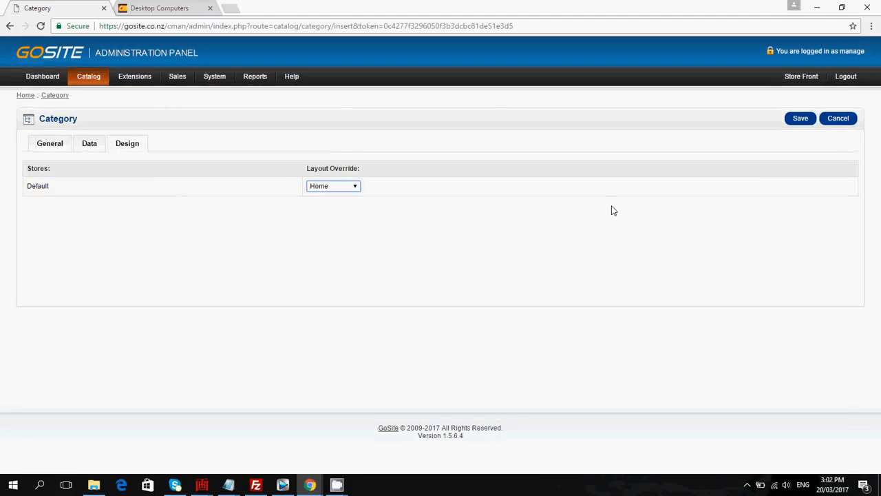
click(800, 119)
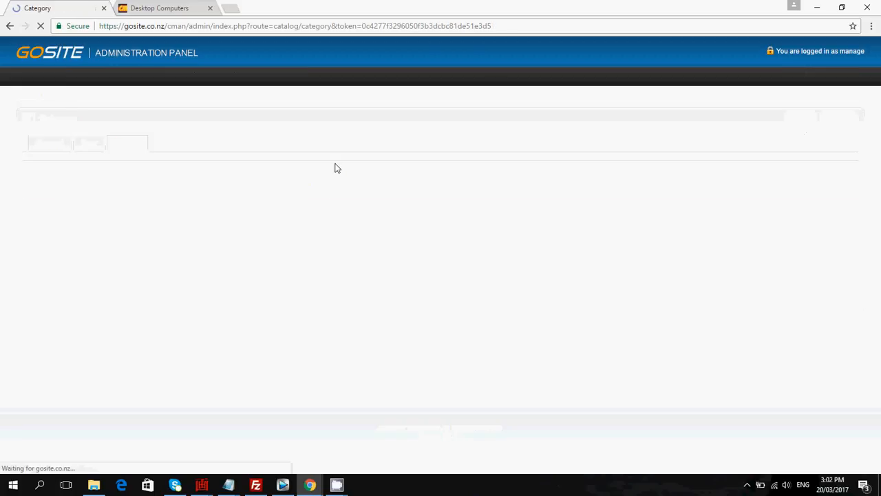
Reload the storefront and open the Desktop Computers category, returning home and reopening it to check its subcategories.
click(163, 9)
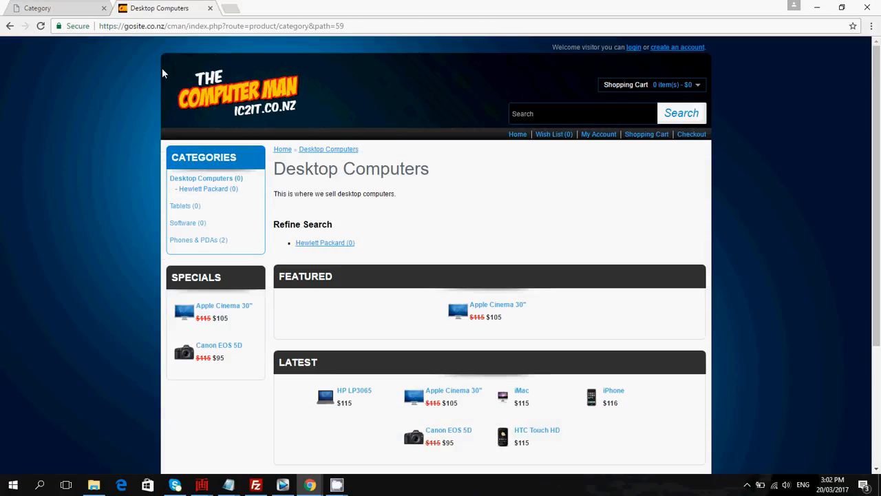
click(42, 26)
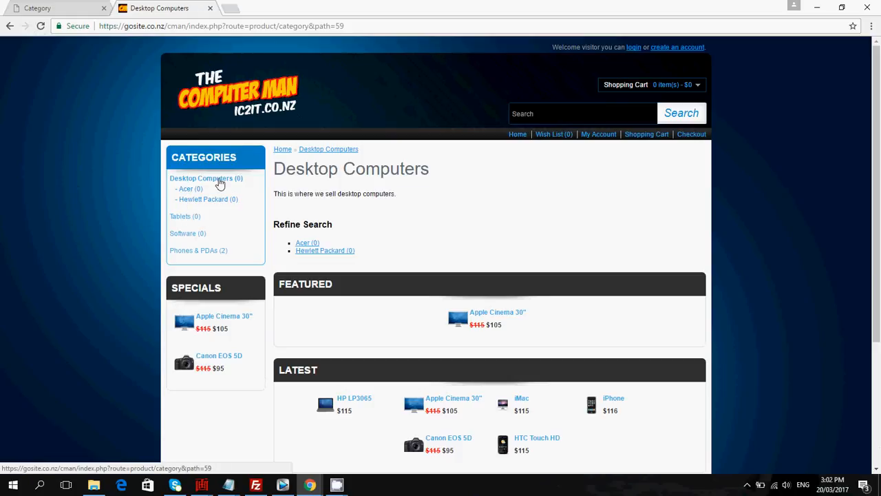
click(219, 181)
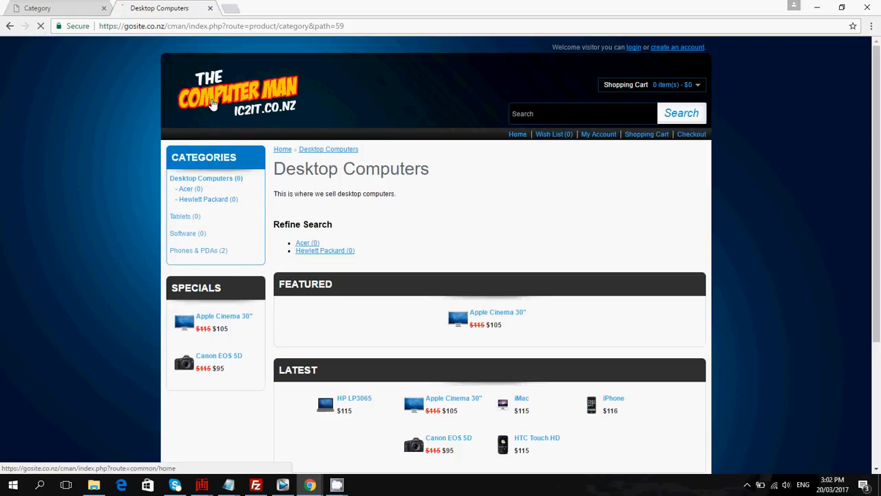
click(212, 102)
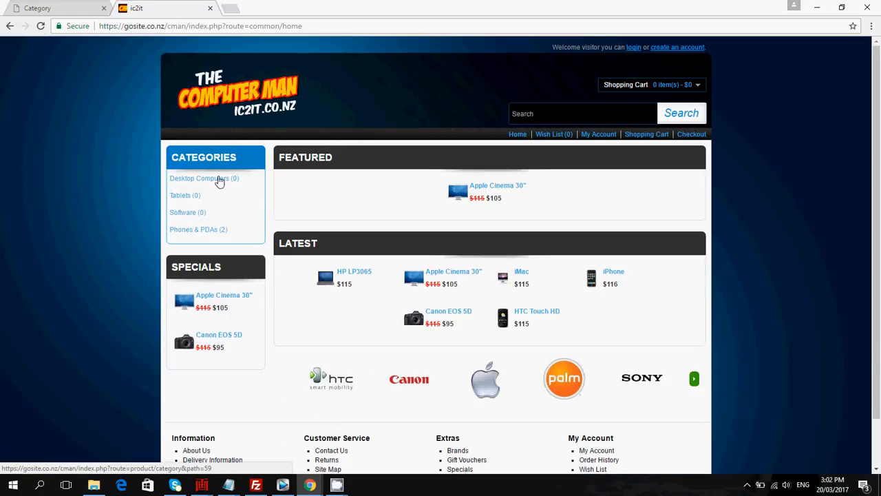
click(219, 180)
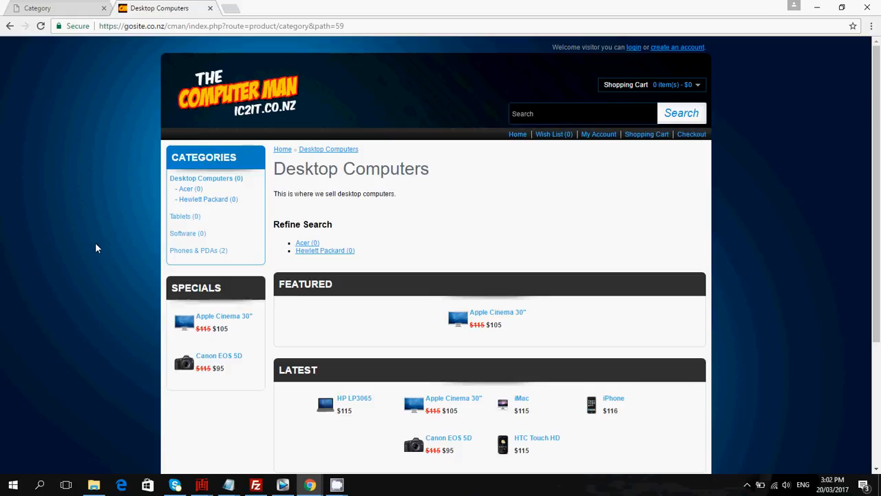
mouse_move(336, 483)
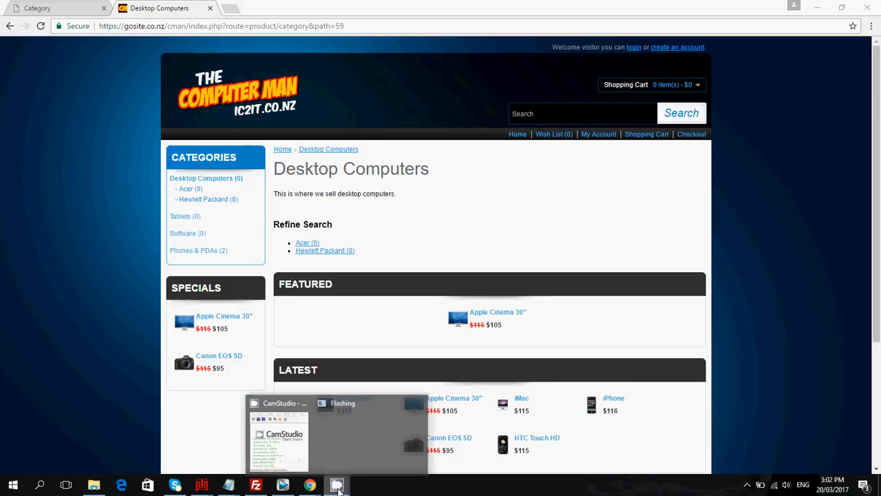